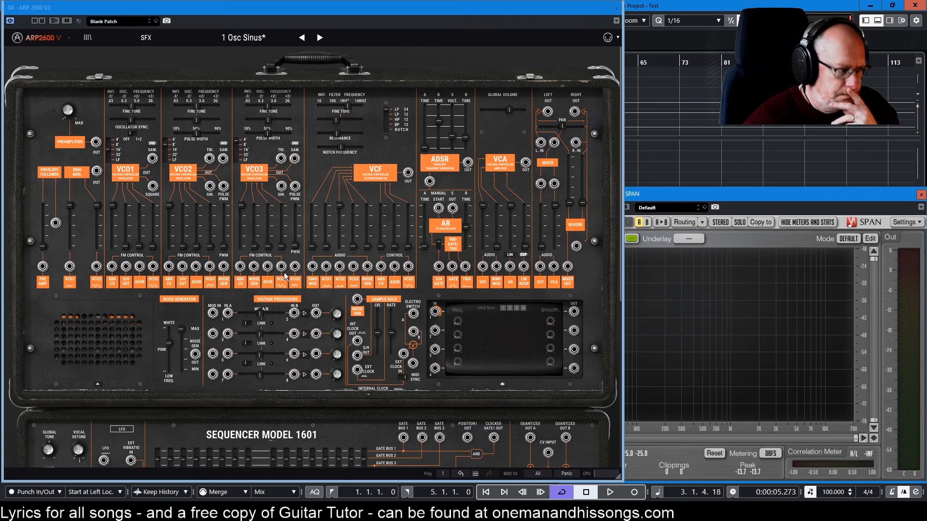
# Patch the third LFO output in the lower cabinet's row of LFO jacks into the Sample & Hold input.
pyautogui.scroll(-2, 278, 274)
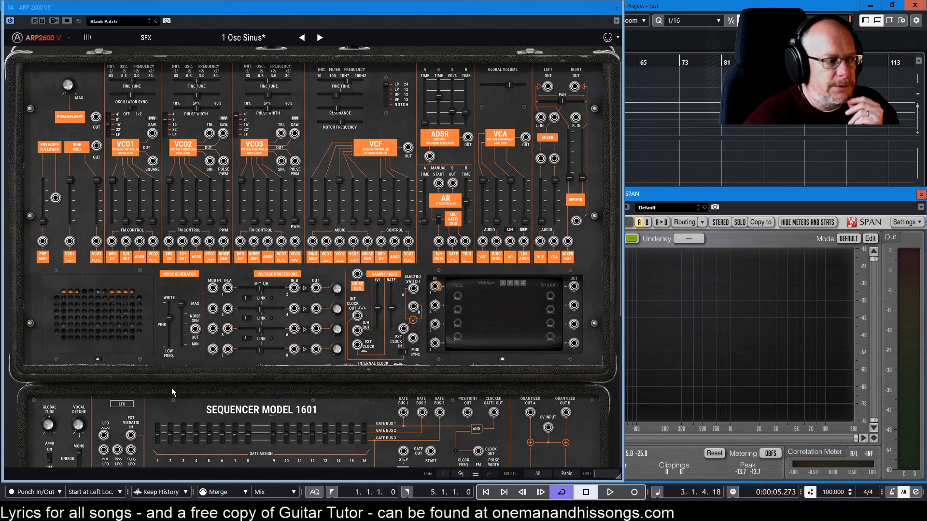
pyautogui.scroll(-2, 166, 401)
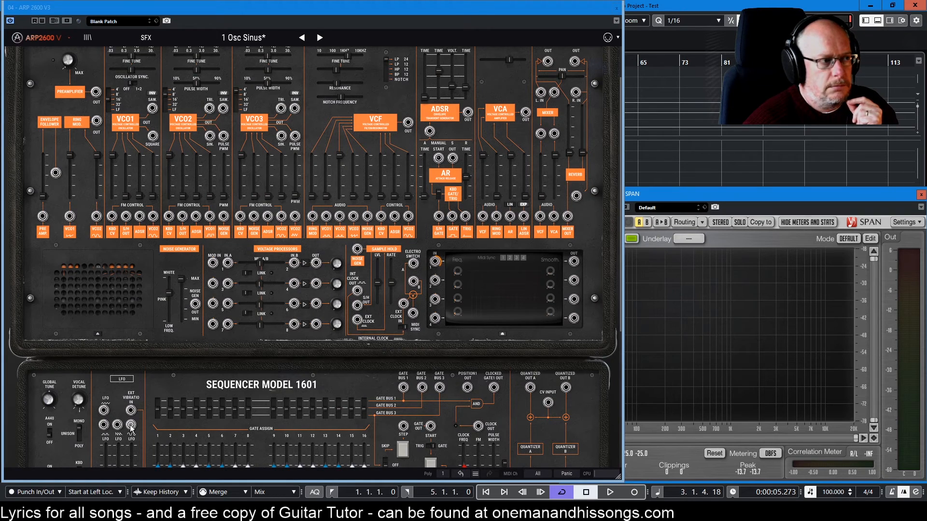
pyautogui.moveTo(131, 426); pyautogui.dragTo(358, 253)
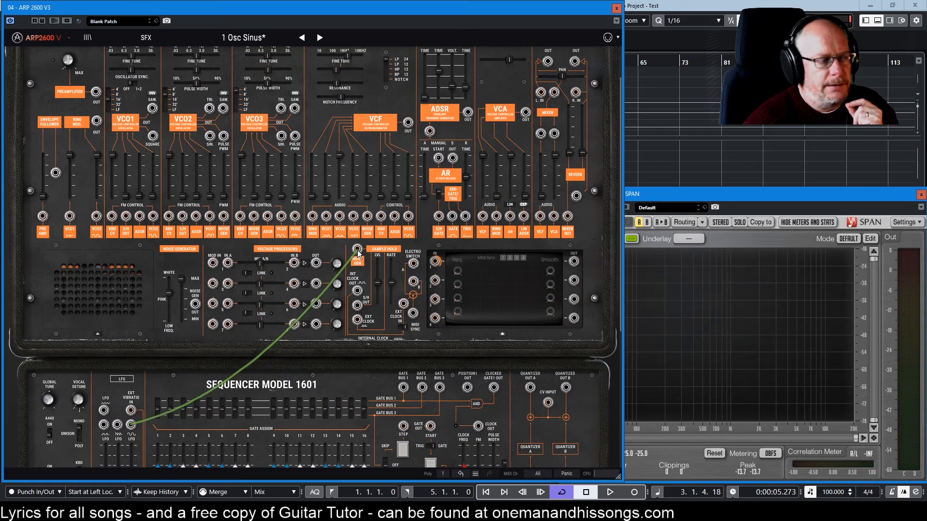
pyautogui.scroll(2, 368, 286)
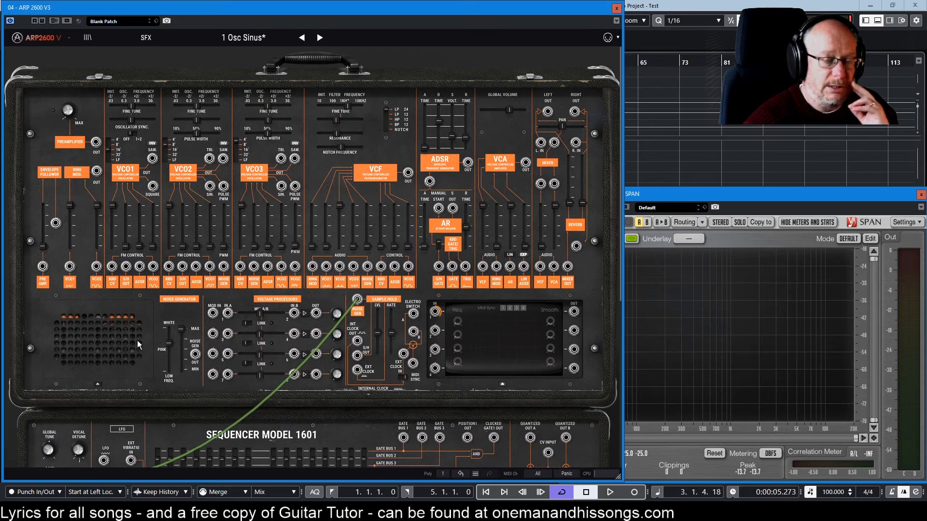
pyautogui.moveTo(334, 313); pyautogui.dragTo(358, 300)
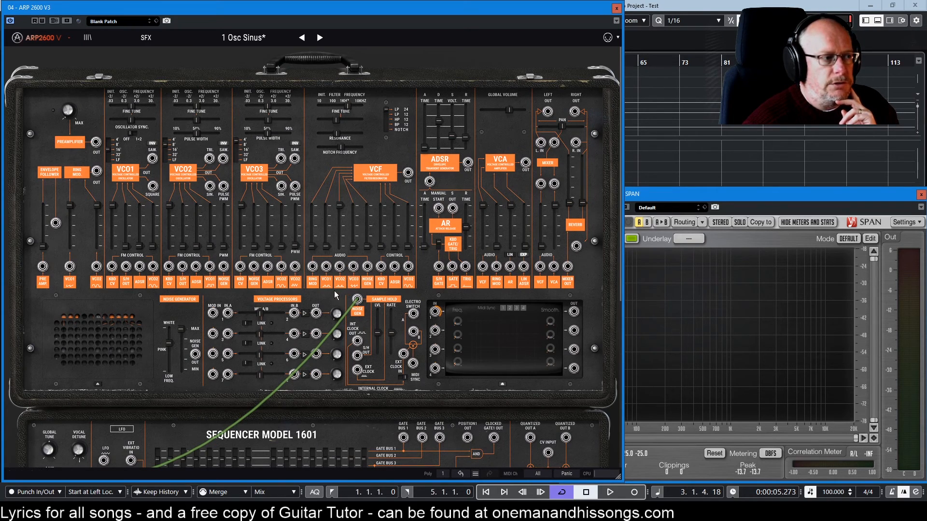
# Raise VCO2's S/H OUT FM control amount to maximum.
pyautogui.moveTo(337, 207)
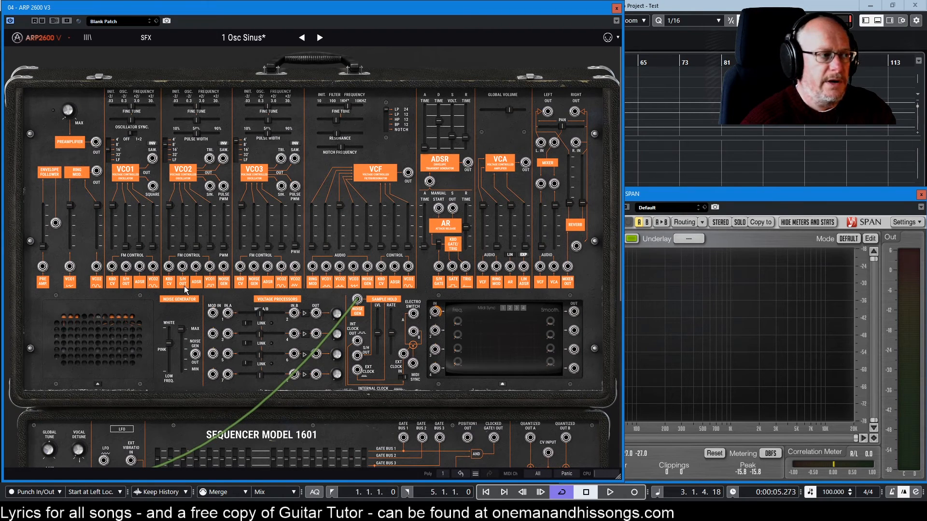
pyautogui.moveTo(181, 249)
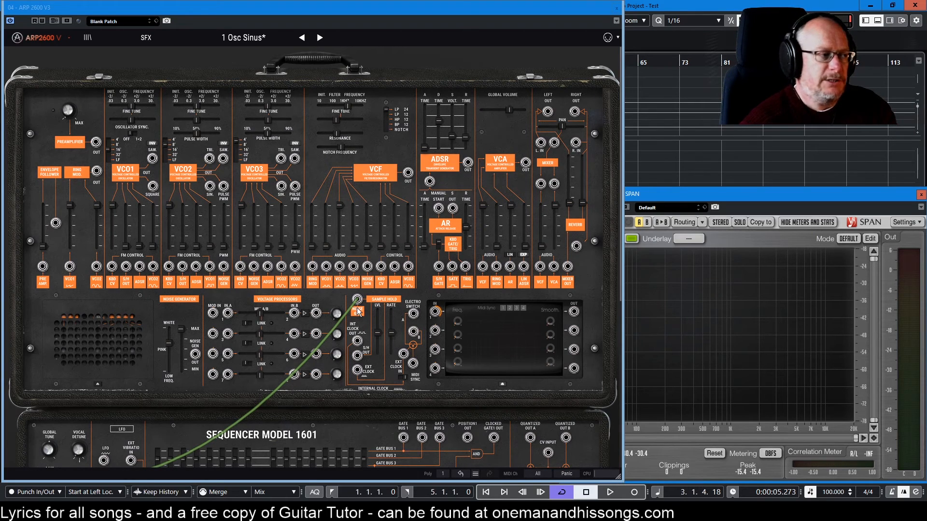
pyautogui.moveTo(183, 247); pyautogui.dragTo(183, 206)
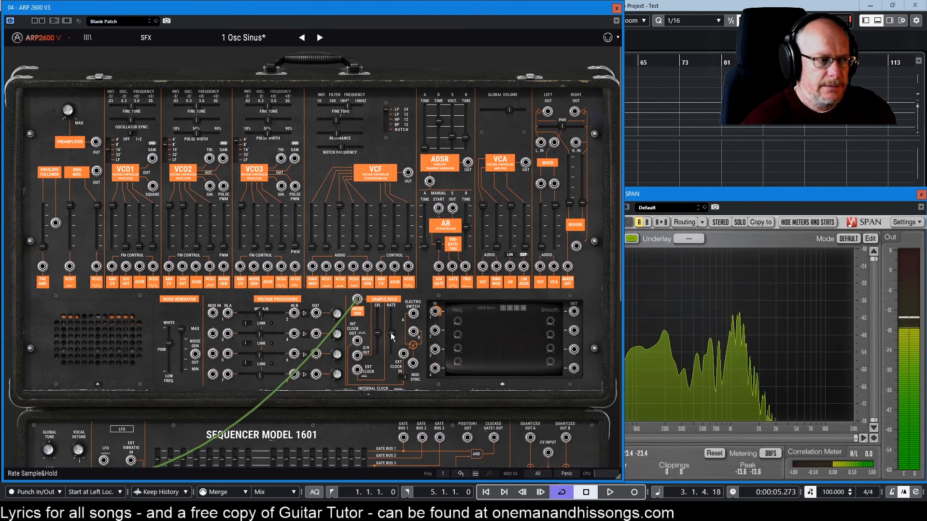
# Raise the Sample & Hold rate to 8.60 Hz and lower it again.
pyautogui.moveTo(392, 332)
pyautogui.moveTo(391, 333); pyautogui.dragTo(391, 332)
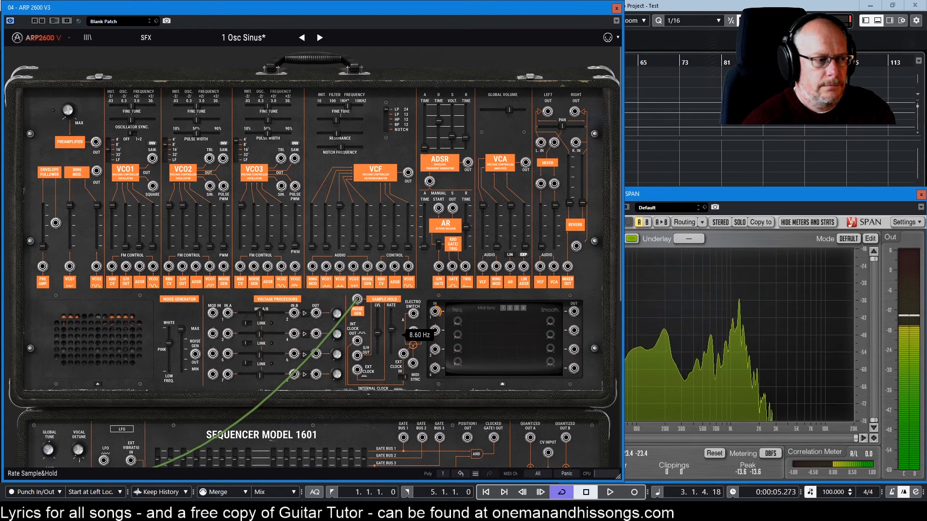
pyautogui.moveTo(392, 334); pyautogui.dragTo(392, 338)
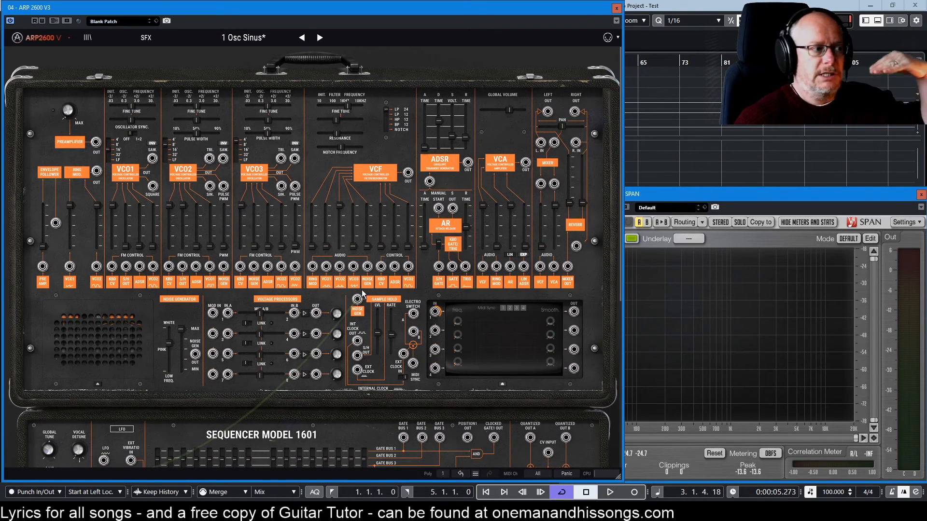
pyautogui.moveTo(362, 294); pyautogui.dragTo(206, 270)
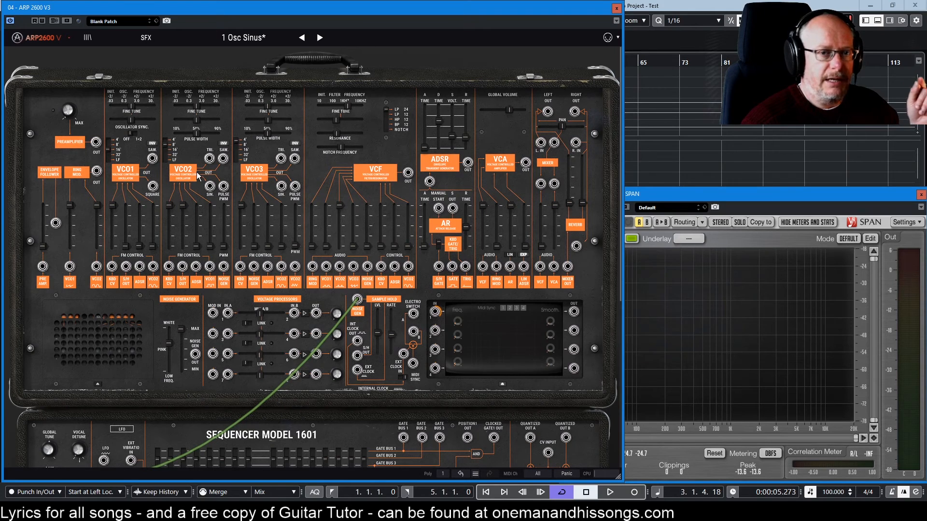
# Turn VCO2's S/H OUT FM amount down and back up, and slightly readjust the Sample & Hold rate.
pyautogui.moveTo(183, 205); pyautogui.dragTo(185, 244)
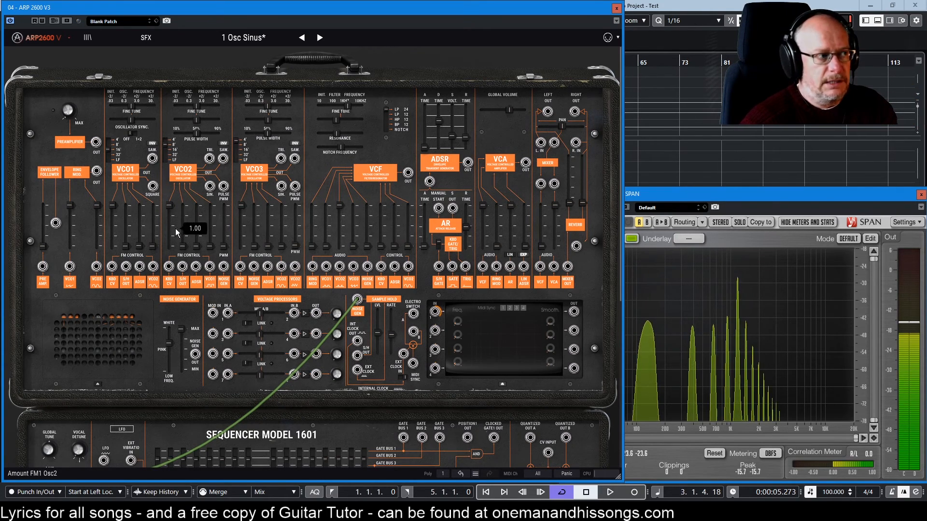
pyautogui.moveTo(182, 244)
pyautogui.moveTo(183, 248); pyautogui.dragTo(183, 212)
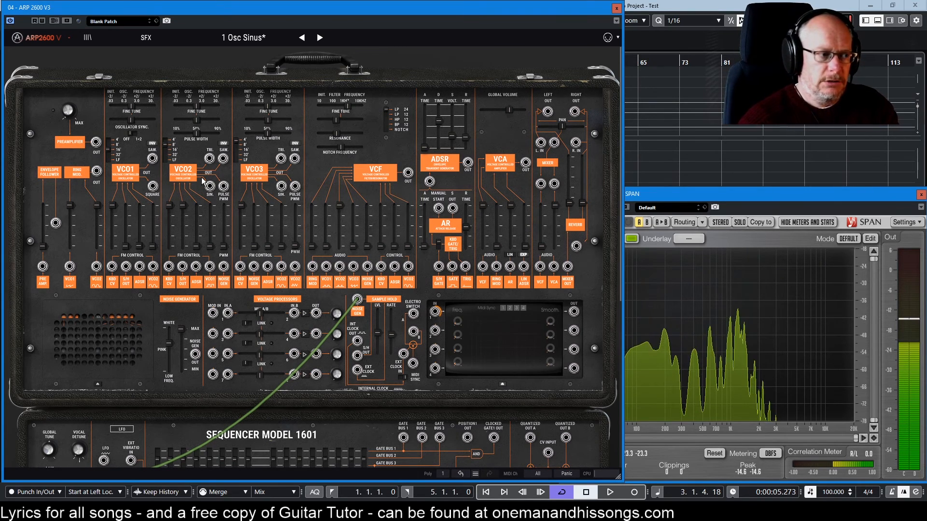
pyautogui.moveTo(392, 333)
pyautogui.moveTo(392, 332); pyautogui.dragTo(390, 331)
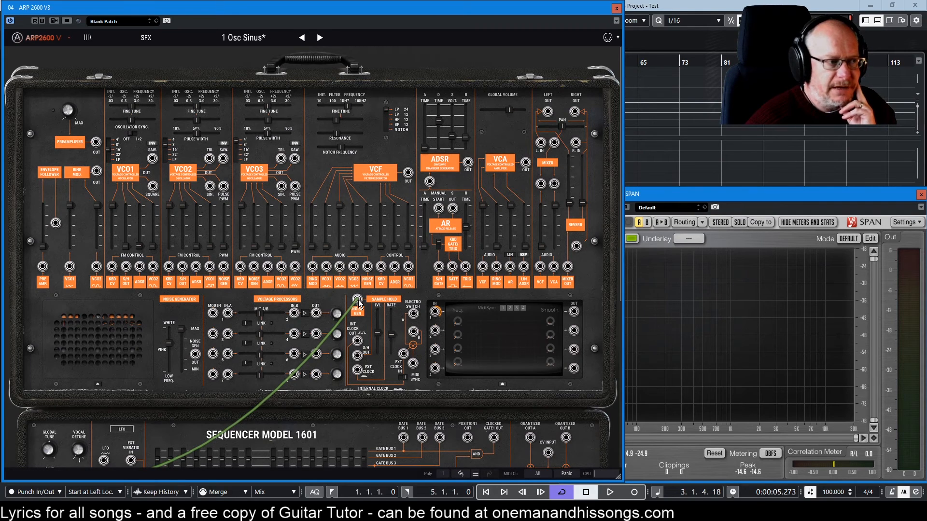
# Unplug the LFO cable from the Sample & Hold input and patch VCO3's TRI output there instead.
pyautogui.moveTo(358, 298); pyautogui.dragTo(334, 300)
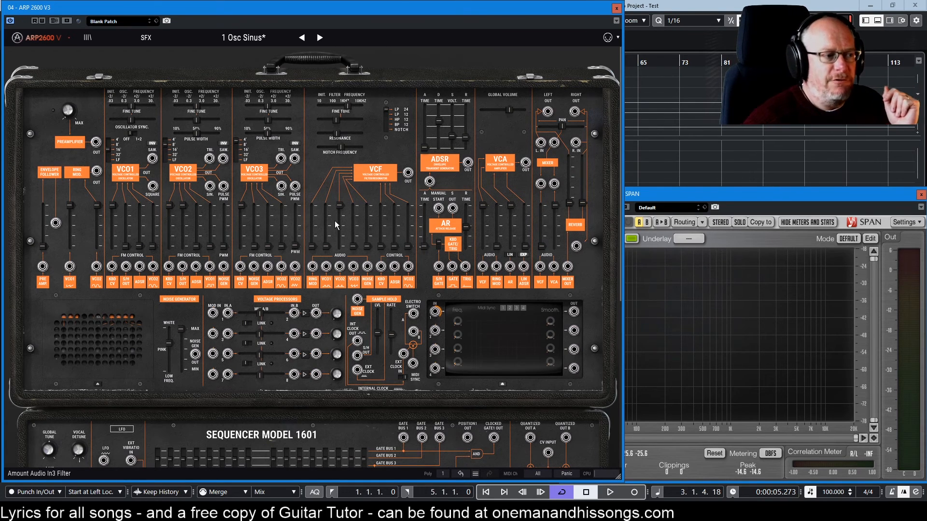
pyautogui.moveTo(393, 338)
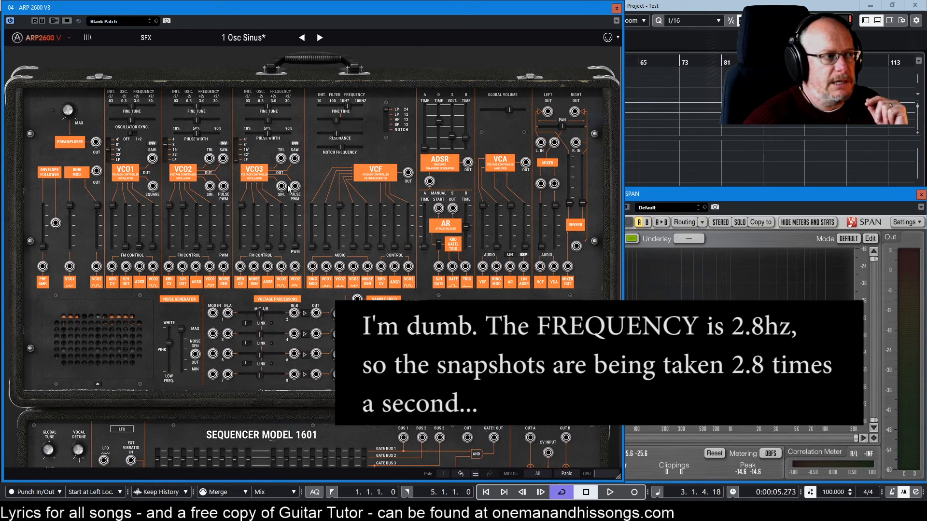
pyautogui.moveTo(281, 158); pyautogui.dragTo(358, 302)
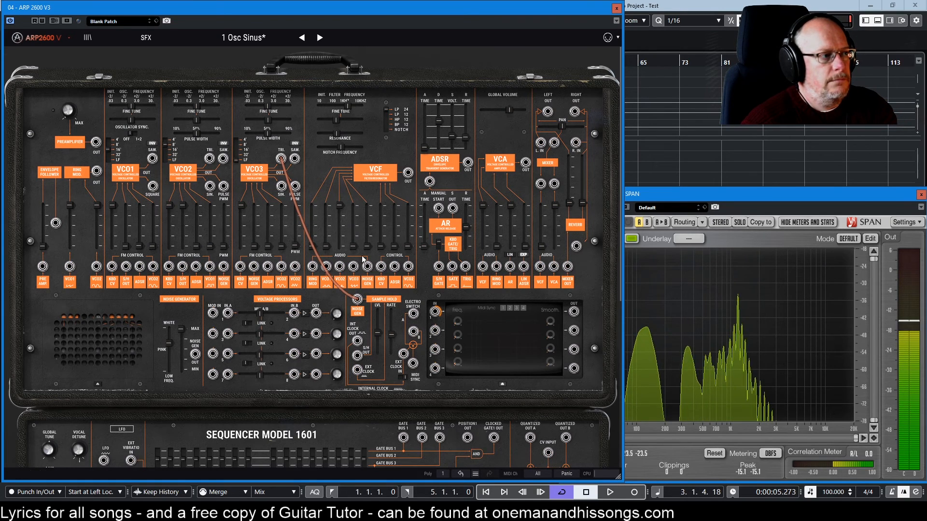
# Lower VCO3's frequency to 0.0979 Hz, raise it again, and adjust its octave range.
pyautogui.moveTo(269, 106)
pyautogui.mouseDown()
pyautogui.moveTo(284, 107)
pyautogui.moveTo(258, 106)
pyautogui.mouseUp()
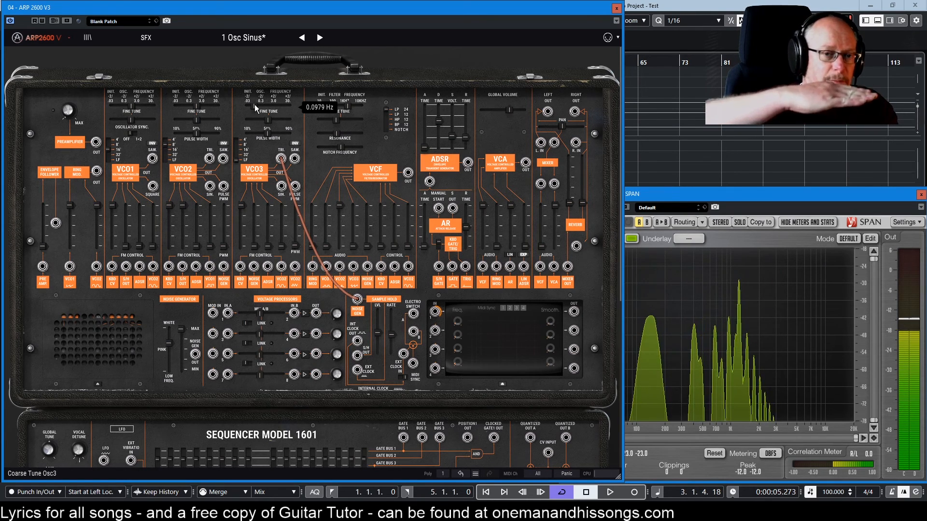
pyautogui.moveTo(254, 105); pyautogui.dragTo(264, 104)
pyautogui.moveTo(236, 160); pyautogui.dragTo(236, 154)
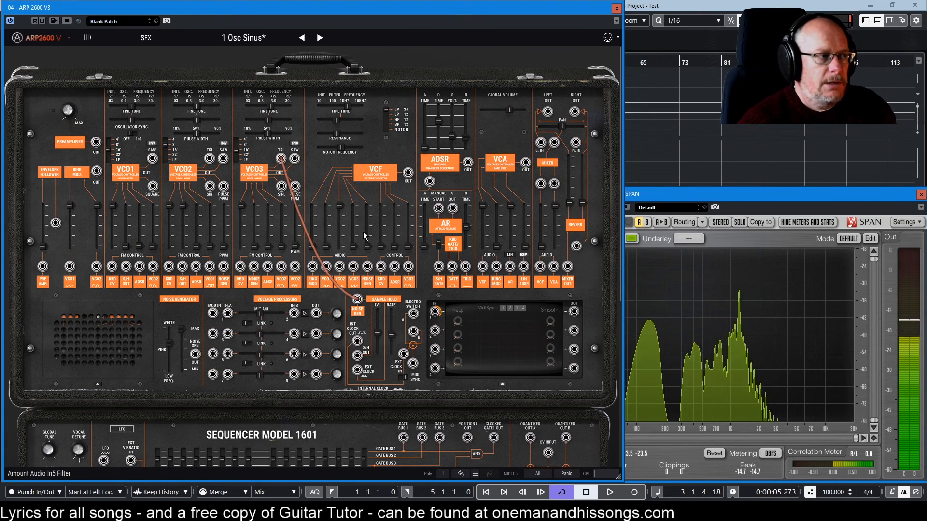
# Unplug VCO3 from the Sample & Hold input and shift the noise generator's colour from pink towards white.
pyautogui.moveTo(383, 313)
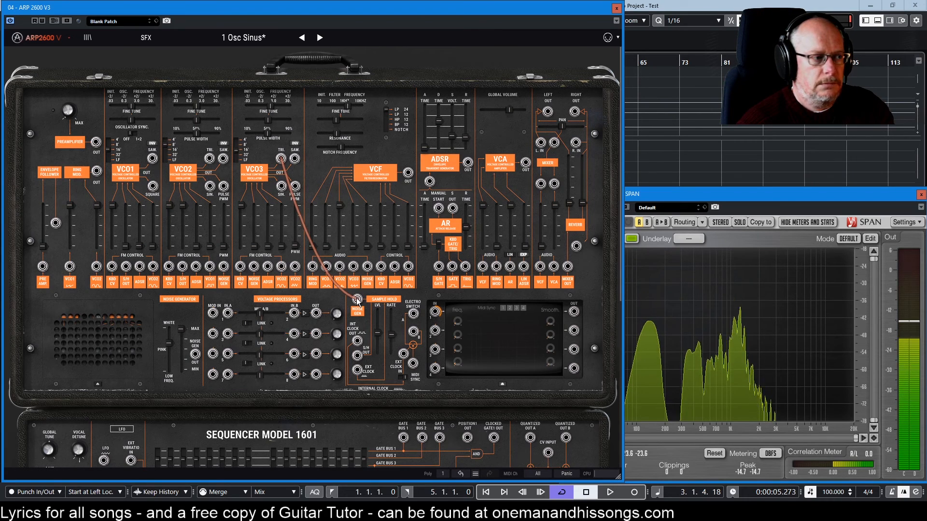
pyautogui.moveTo(357, 301); pyautogui.dragTo(386, 239)
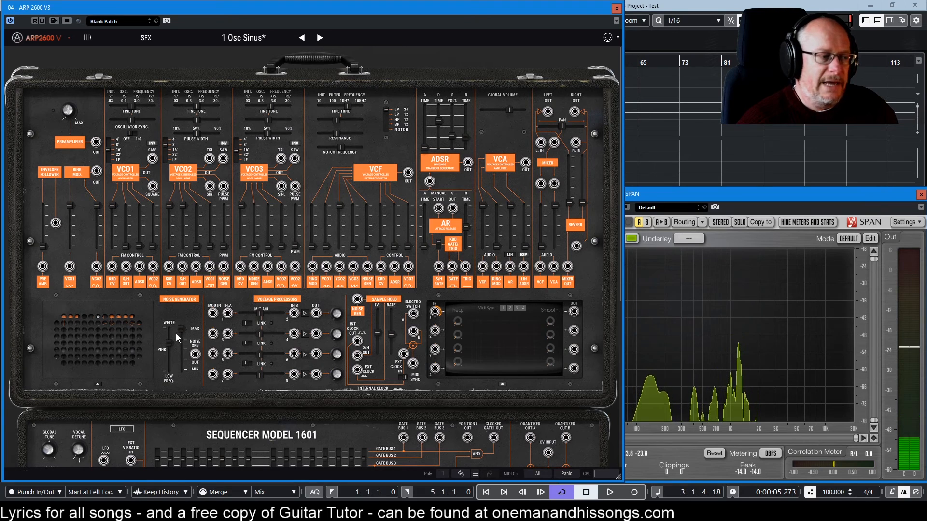
pyautogui.moveTo(169, 342); pyautogui.dragTo(169, 332)
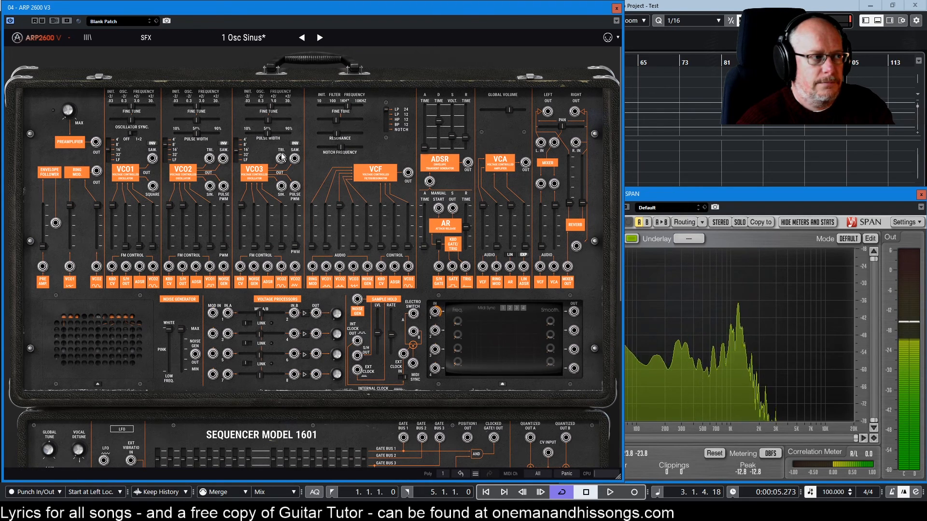
# Patch VCO3's TRI output into the Sample & Hold input, then replace it with VCO3's SAW output.
pyautogui.moveTo(281, 159); pyautogui.dragTo(358, 299)
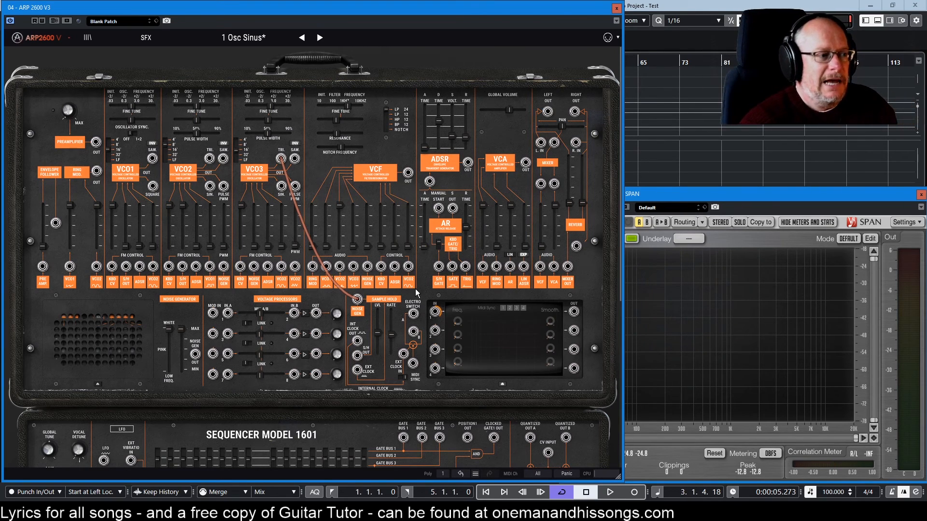
pyautogui.moveTo(358, 300); pyautogui.dragTo(384, 270)
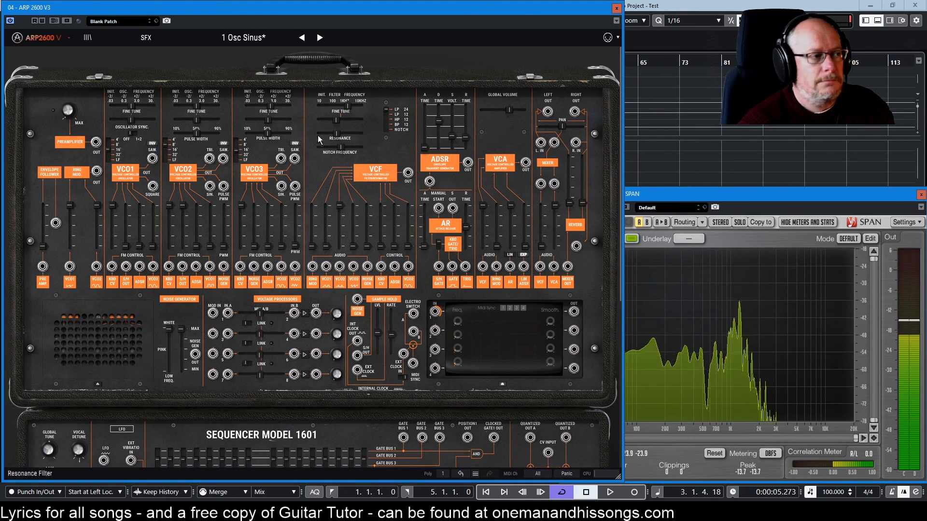
pyautogui.moveTo(321, 211); pyautogui.dragTo(357, 300)
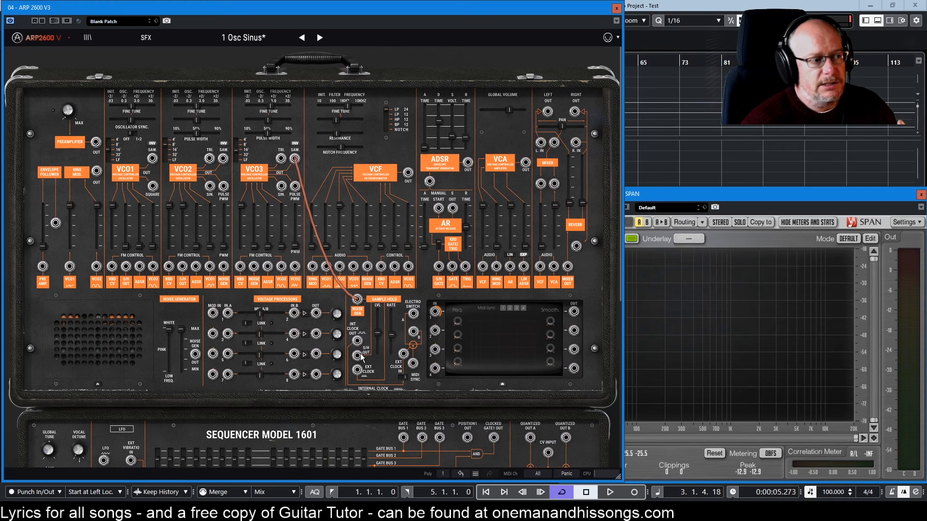
# Patch the Sample & Hold's S/H OUT jack into VCO2's S/H OUT FM control input.
pyautogui.moveTo(365, 358); pyautogui.dragTo(181, 269)
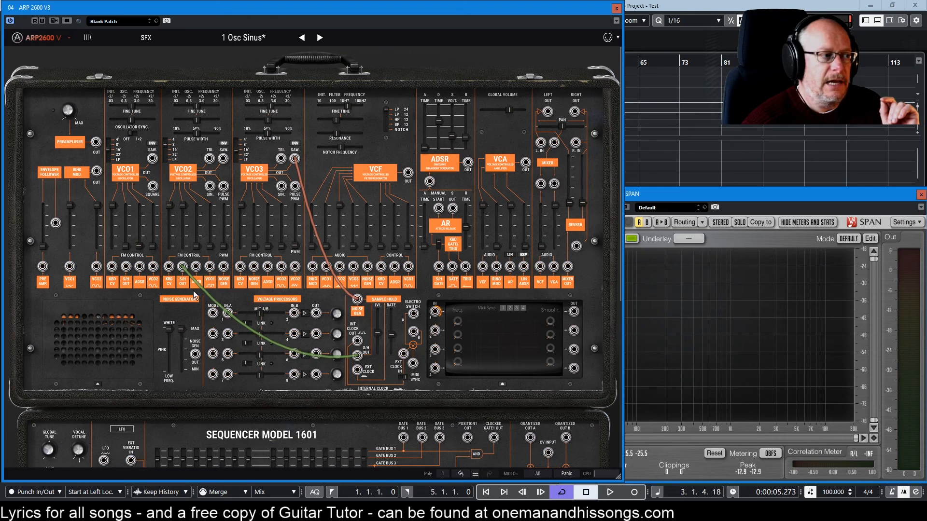
pyautogui.moveTo(193, 362); pyautogui.dragTo(184, 347)
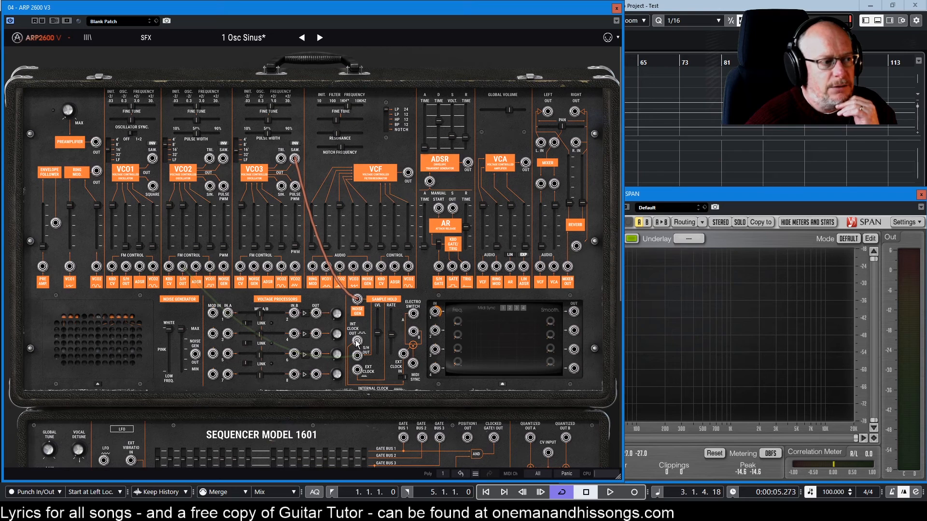
pyautogui.moveTo(376, 347)
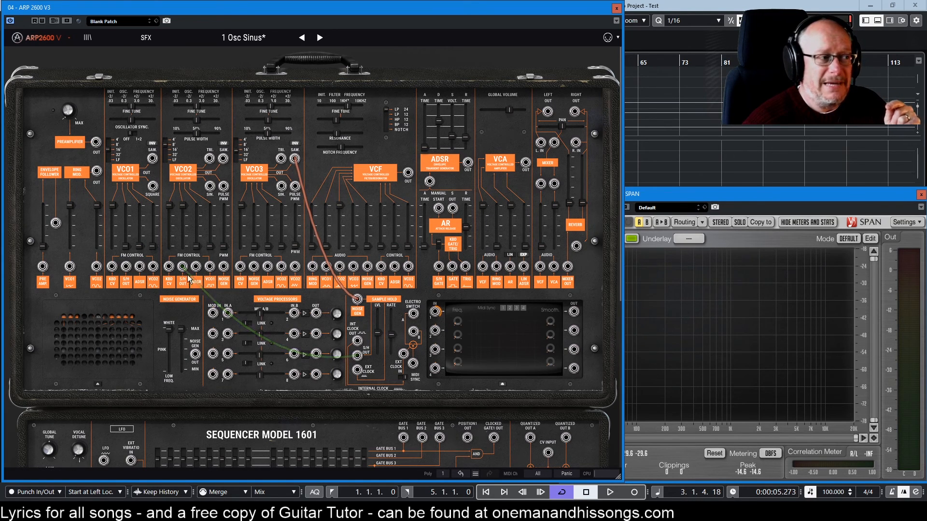
# Unplug the existing Sample & Hold cables and patch INT CLOCK OUT into VCO2's S/H OUT FM control input.
pyautogui.moveTo(182, 267); pyautogui.dragTo(348, 321)
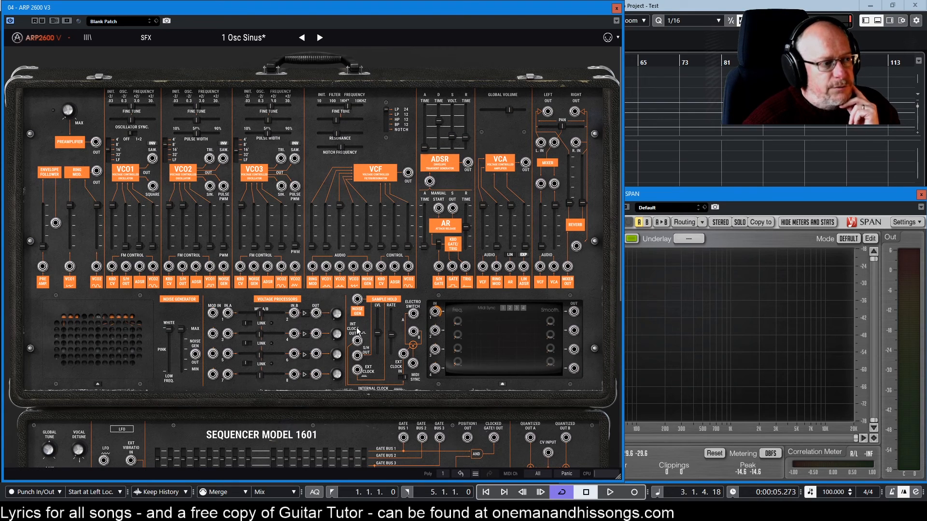
pyautogui.moveTo(357, 341); pyautogui.dragTo(184, 271)
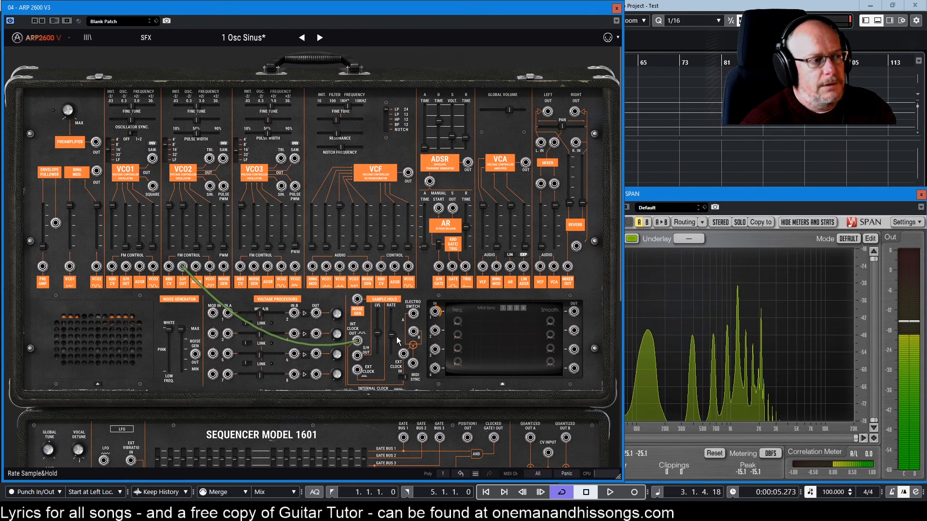
# Lower the Sample & Hold rate to 0.68 Hz, then raise it again and readjust it.
pyautogui.moveTo(394, 335)
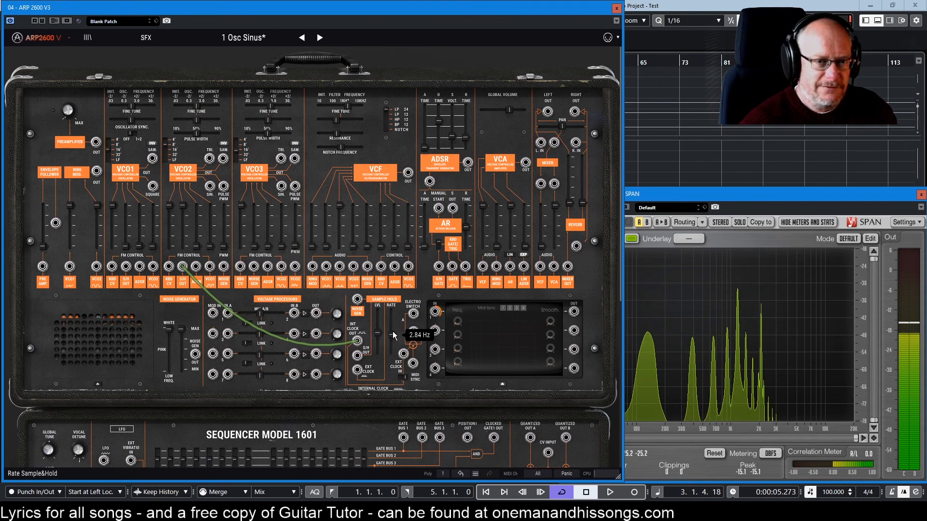
pyautogui.moveTo(392, 333); pyautogui.dragTo(392, 342)
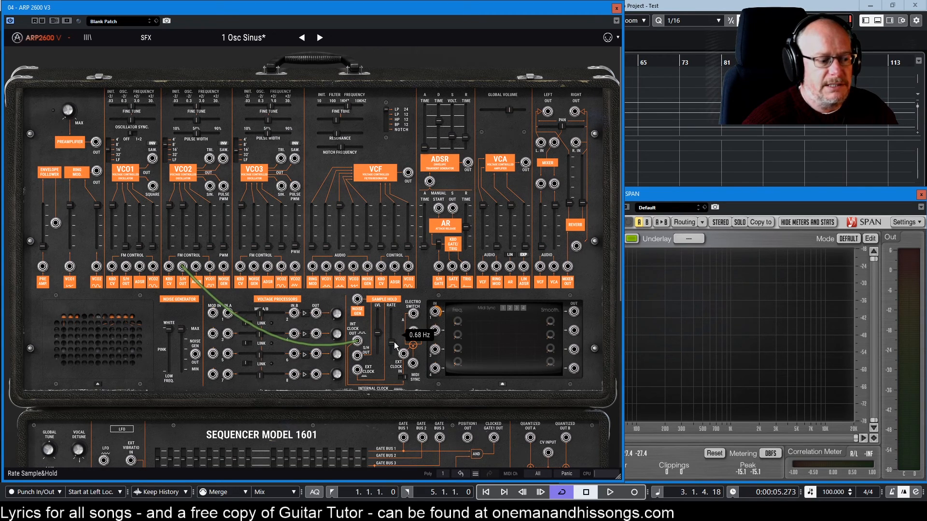
pyautogui.moveTo(394, 342); pyautogui.dragTo(394, 326)
pyautogui.scroll(-1, 345, 291)
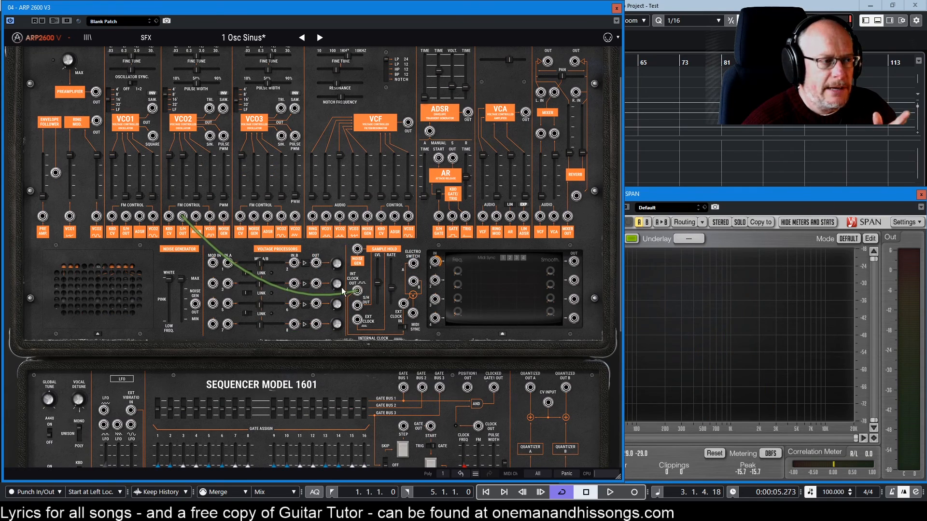
pyautogui.moveTo(391, 289); pyautogui.dragTo(380, 281)
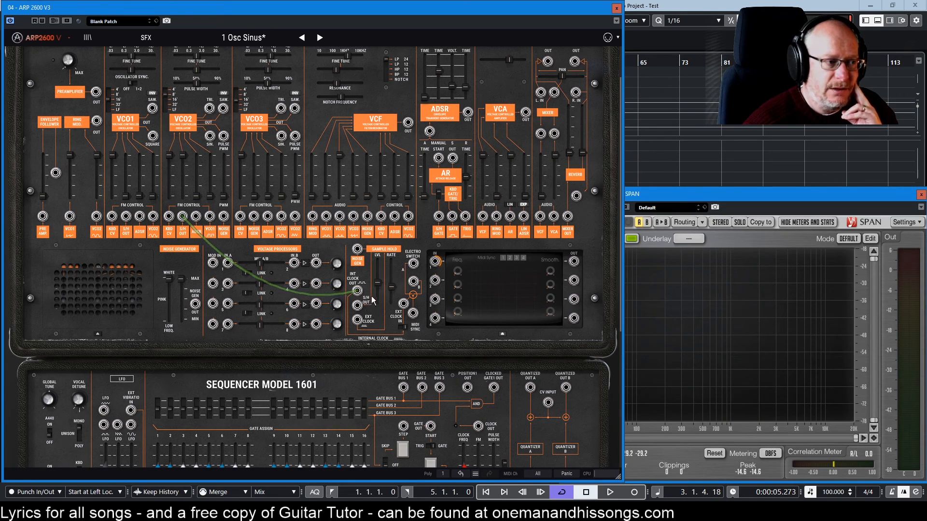
pyautogui.moveTo(391, 287)
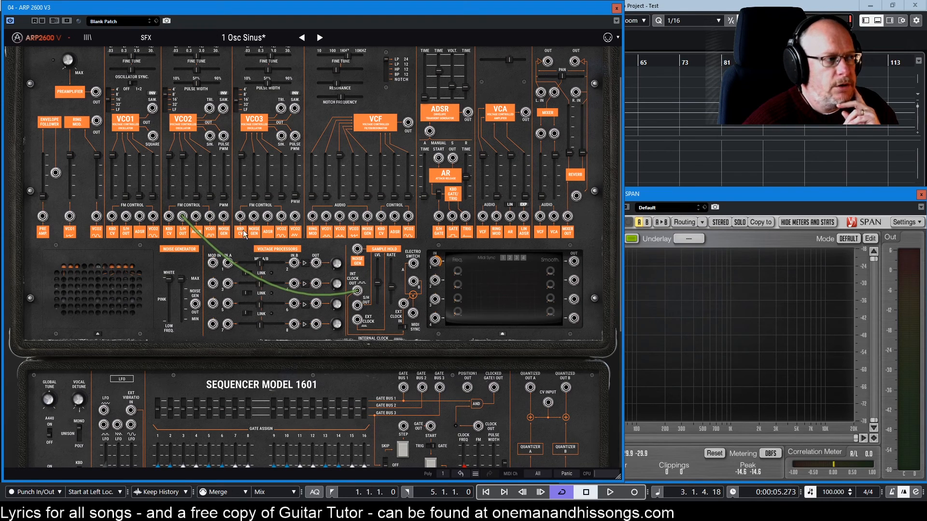
# Unplug the INT CLOCK OUT cable from VCO2's S/H OUT FM control input and raise the Sample & Hold rate.
pyautogui.moveTo(184, 220); pyautogui.dragTo(183, 219)
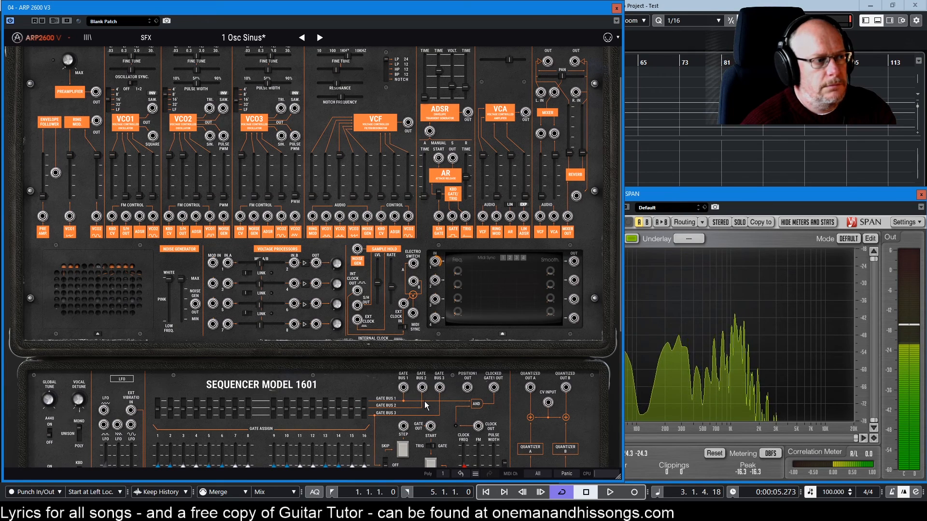
pyautogui.moveTo(393, 291)
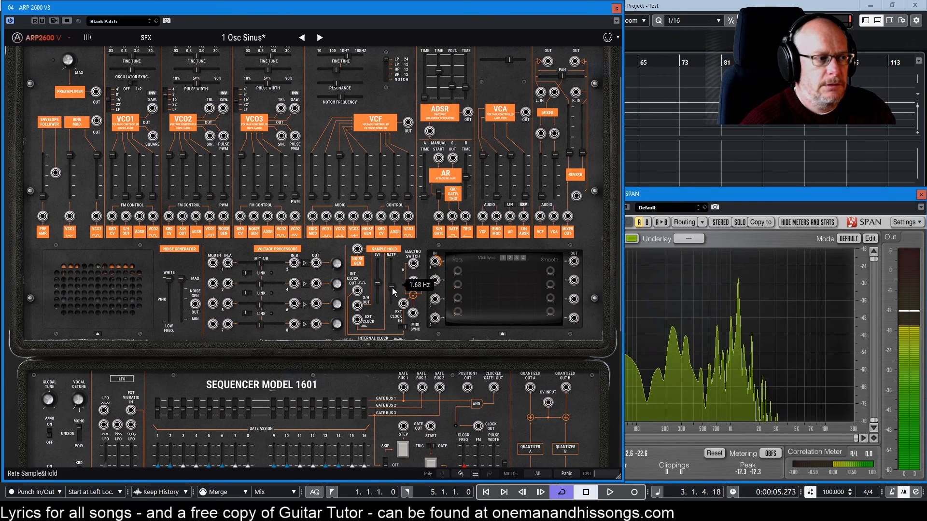
pyautogui.moveTo(392, 280)
pyautogui.mouseDown()
pyautogui.moveTo(392, 289)
pyautogui.moveTo(393, 278)
pyautogui.mouseUp()
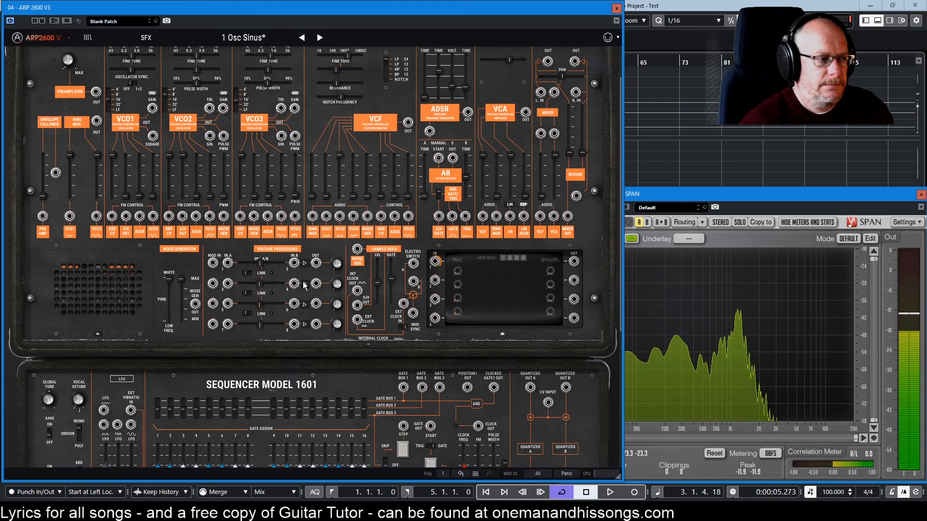
# Patch the LFO section's third lower-row output into the Sample & Hold EXT CLOCK jack, then replace it with the first lower-row output.
pyautogui.scroll(-1, 304, 285)
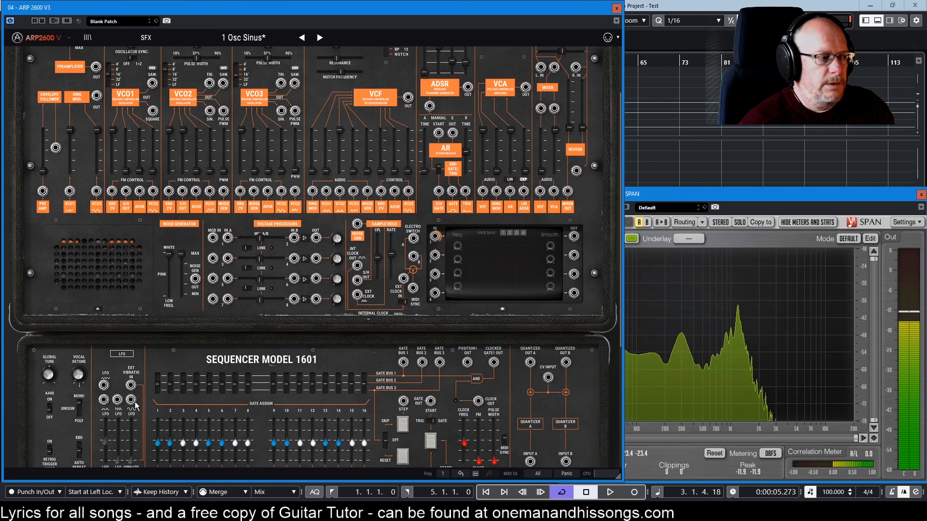
pyautogui.moveTo(136, 402); pyautogui.dragTo(358, 295)
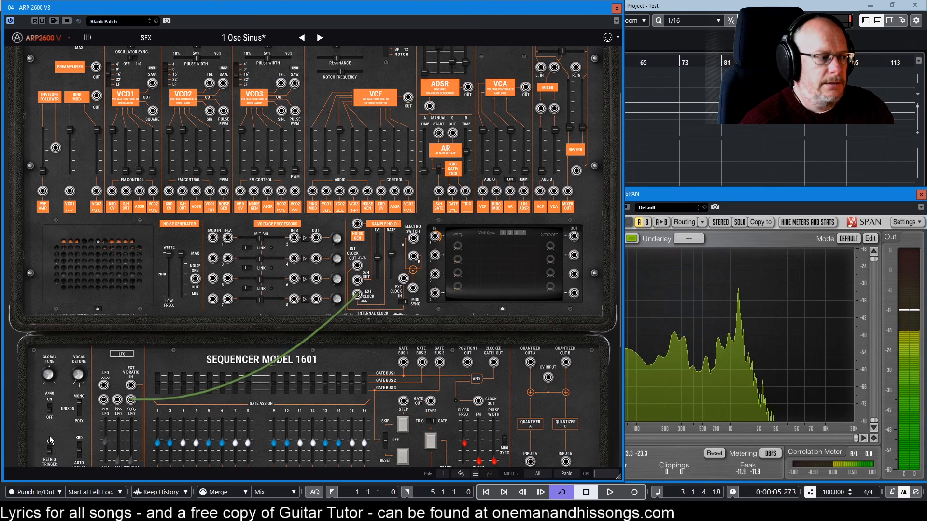
pyautogui.moveTo(105, 442)
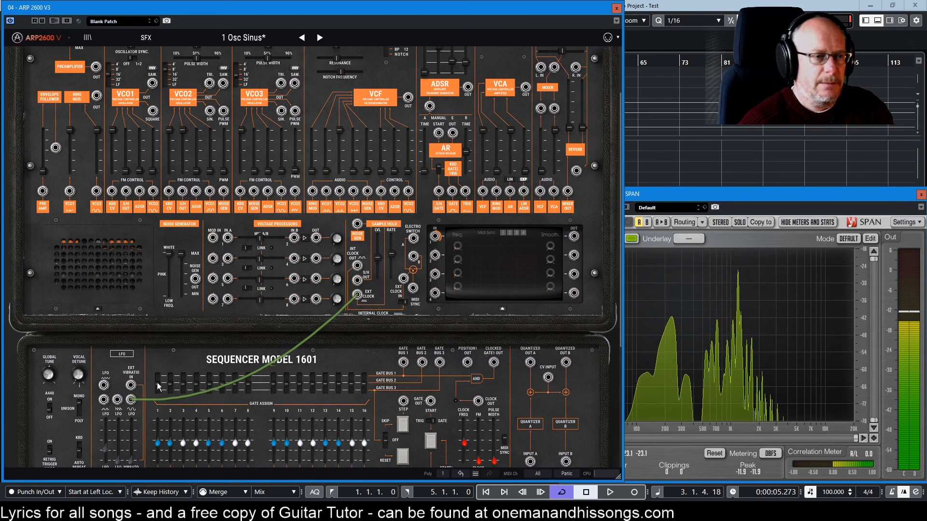
pyautogui.moveTo(380, 269)
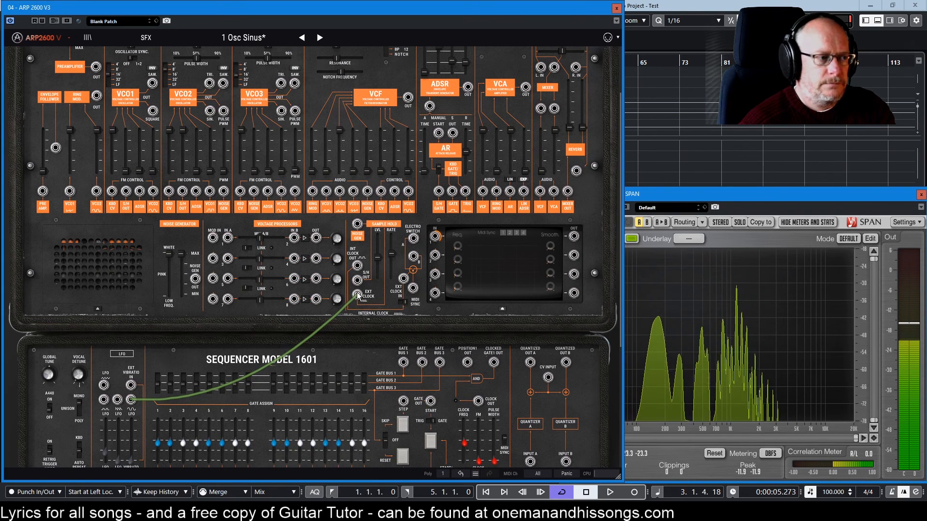
pyautogui.moveTo(357, 296); pyautogui.dragTo(362, 329)
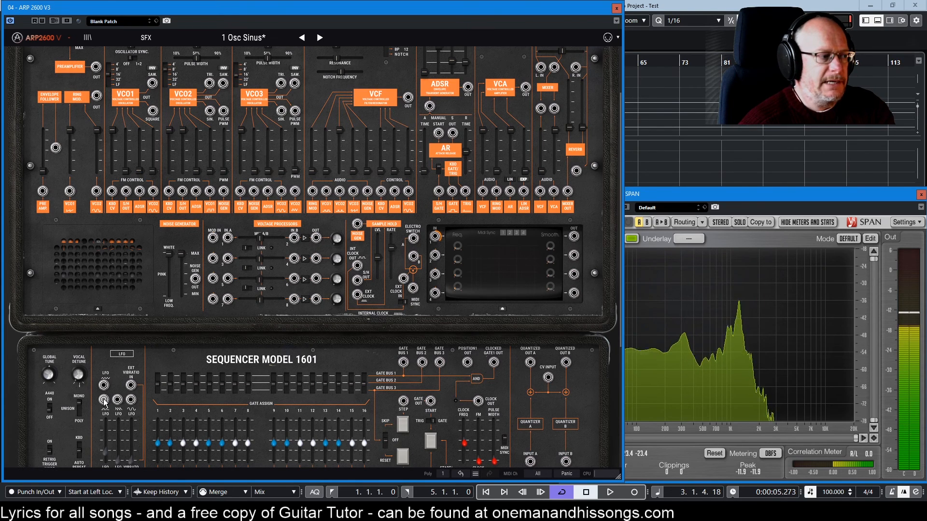
pyautogui.moveTo(104, 401); pyautogui.dragTo(358, 296)
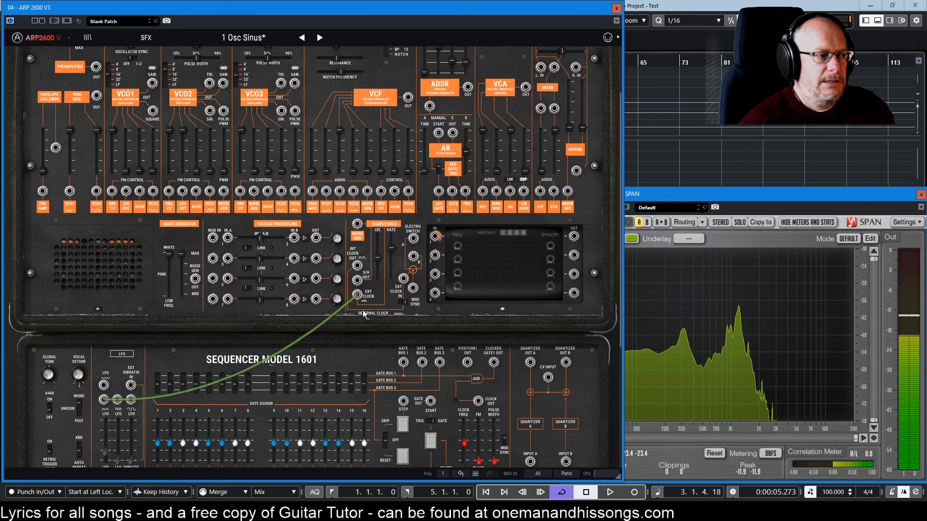
pyautogui.scroll(-1, 120, 431)
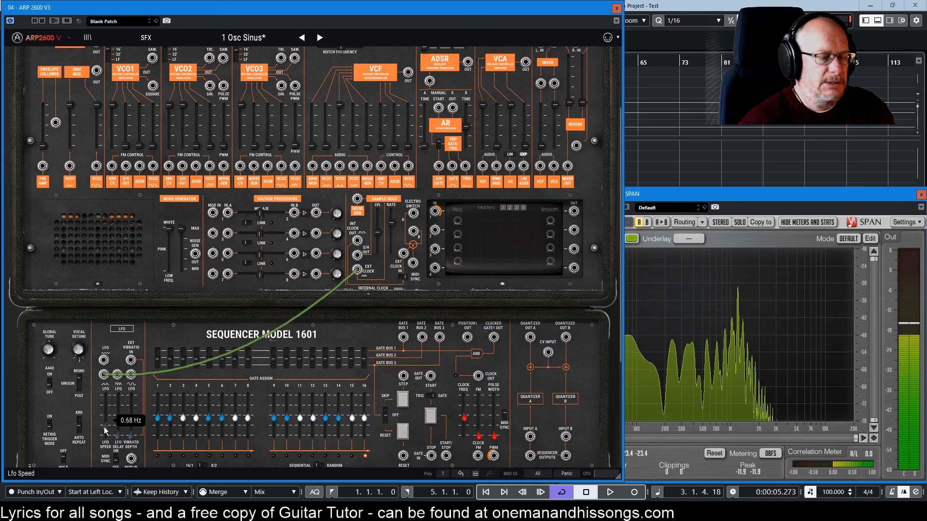
# Lower the VCF's initial filter frequency slightly.
pyautogui.scroll(3, 371, 368)
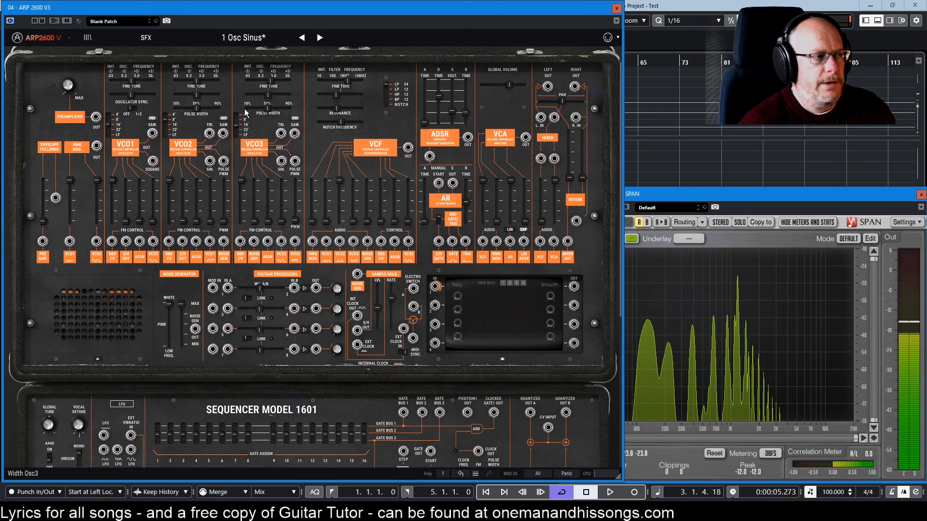
pyautogui.moveTo(346, 81)
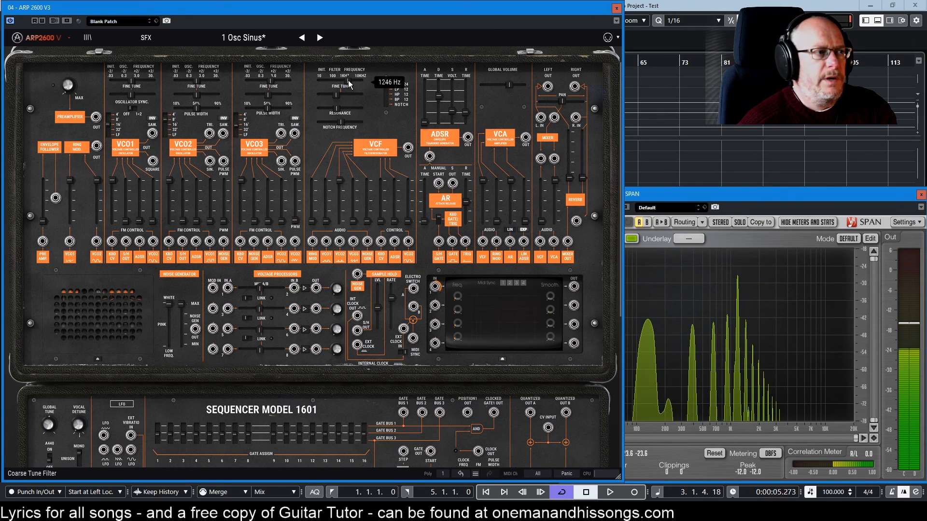
pyautogui.moveTo(346, 82); pyautogui.dragTo(344, 81)
pyautogui.moveTo(338, 110)
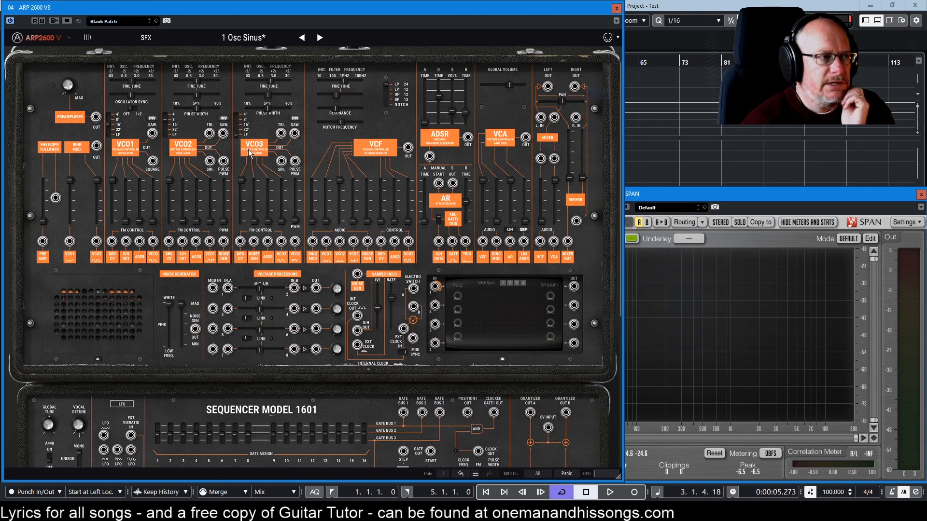
# Patch VCO3's SAW and SIN outputs into Electro Switch jacks A and B, and its common jack into the VCF's last control input.
pyautogui.moveTo(294, 134); pyautogui.dragTo(412, 289)
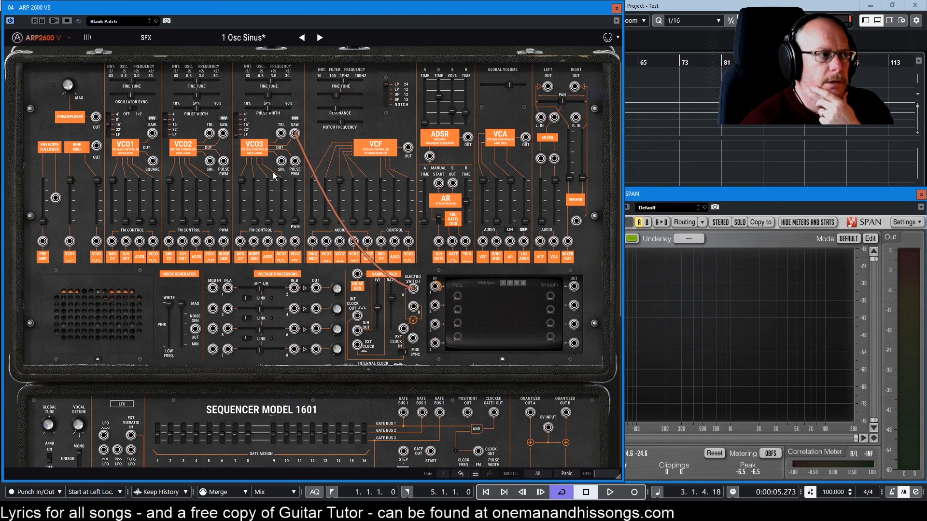
pyautogui.moveTo(281, 160); pyautogui.dragTo(390, 310)
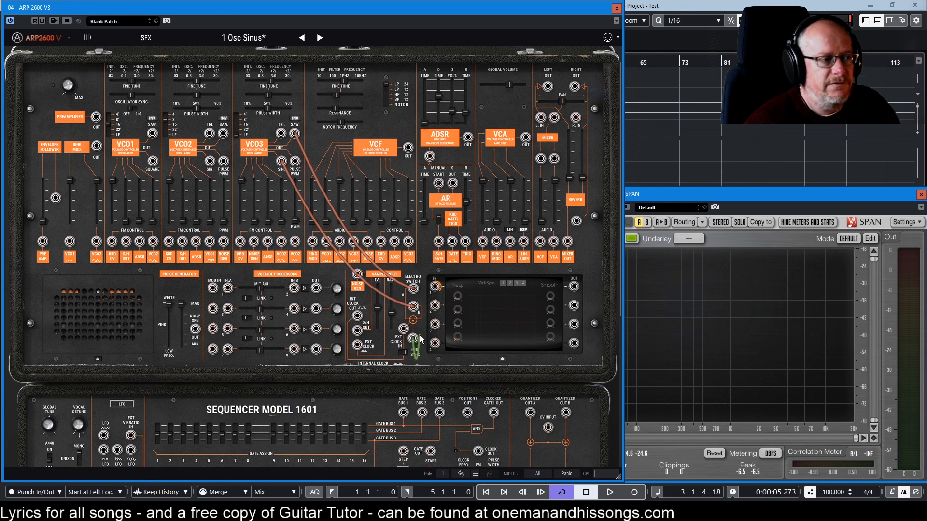
pyautogui.moveTo(419, 334); pyautogui.dragTo(417, 333)
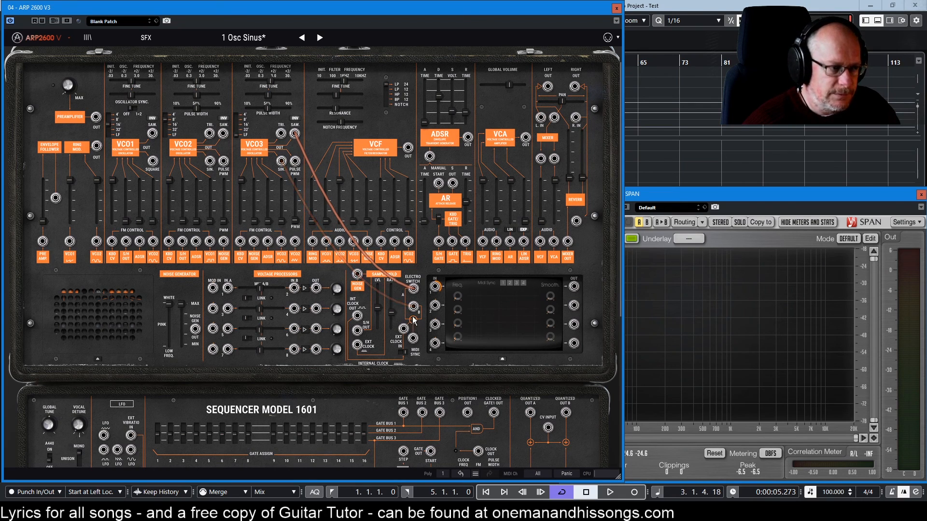
pyautogui.moveTo(413, 340); pyautogui.dragTo(408, 242)
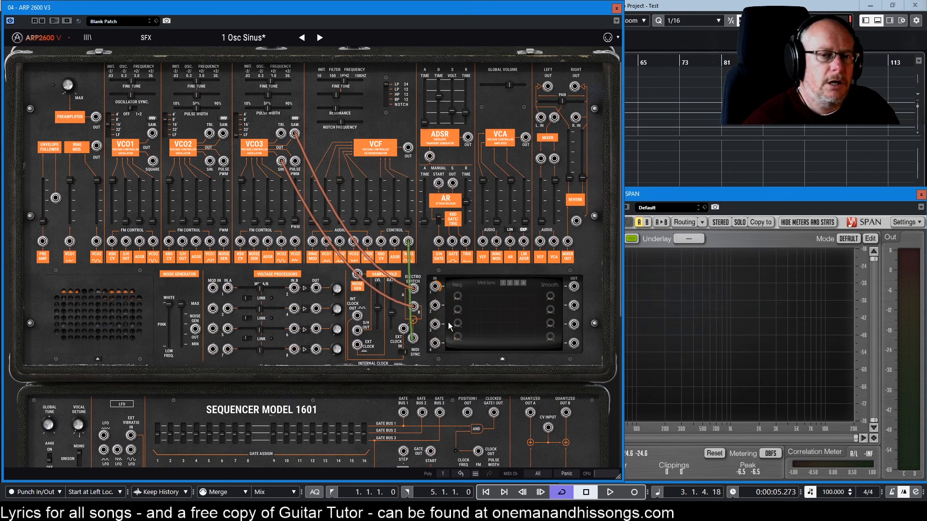
# Raise the VCF's FM3 control amount to 0.31, and set the Sample & Hold rate to 0.76 Hz before lowering it slightly.
pyautogui.scroll(1, 448, 321)
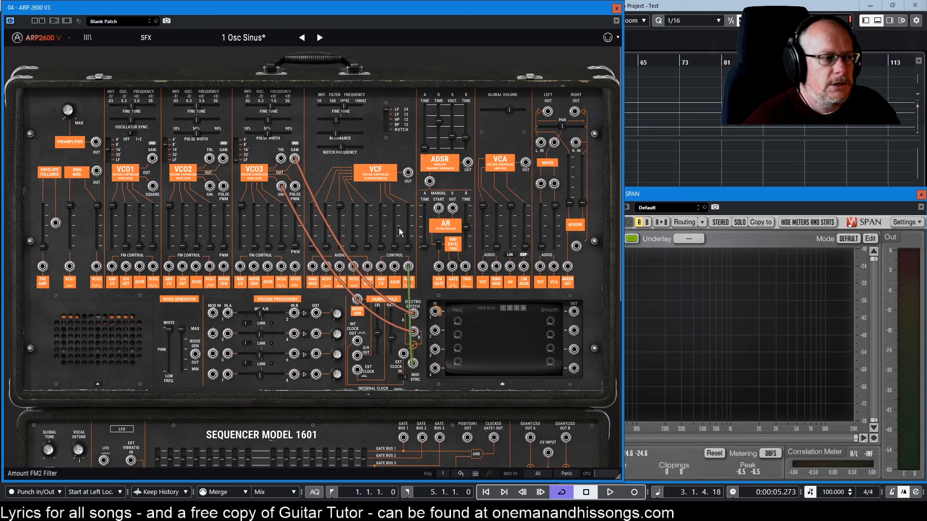
pyautogui.moveTo(408, 249)
pyautogui.moveTo(408, 240); pyautogui.dragTo(408, 222)
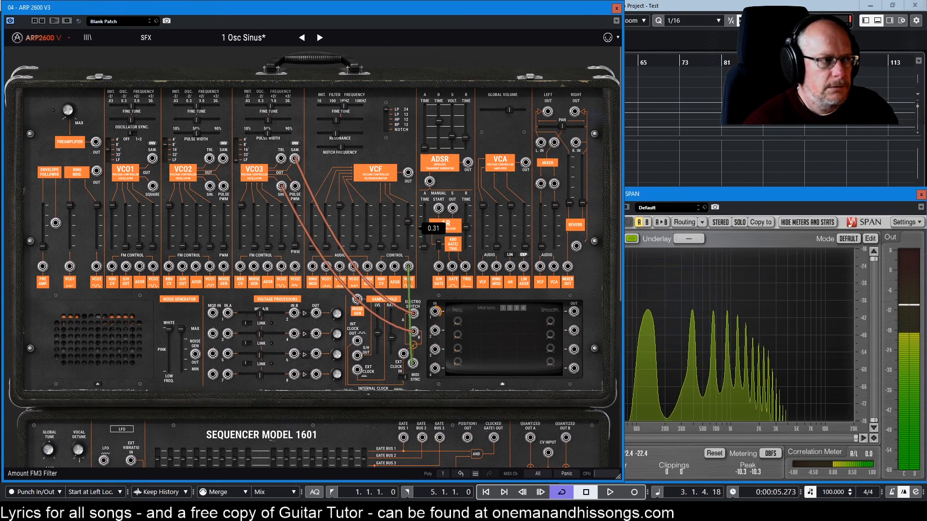
pyautogui.moveTo(392, 343); pyautogui.dragTo(392, 341)
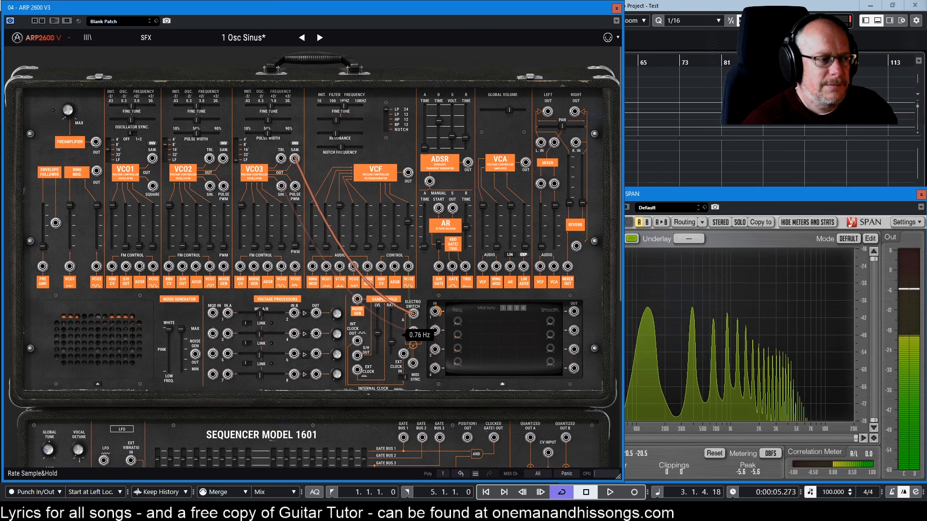
pyautogui.moveTo(391, 342); pyautogui.dragTo(391, 344)
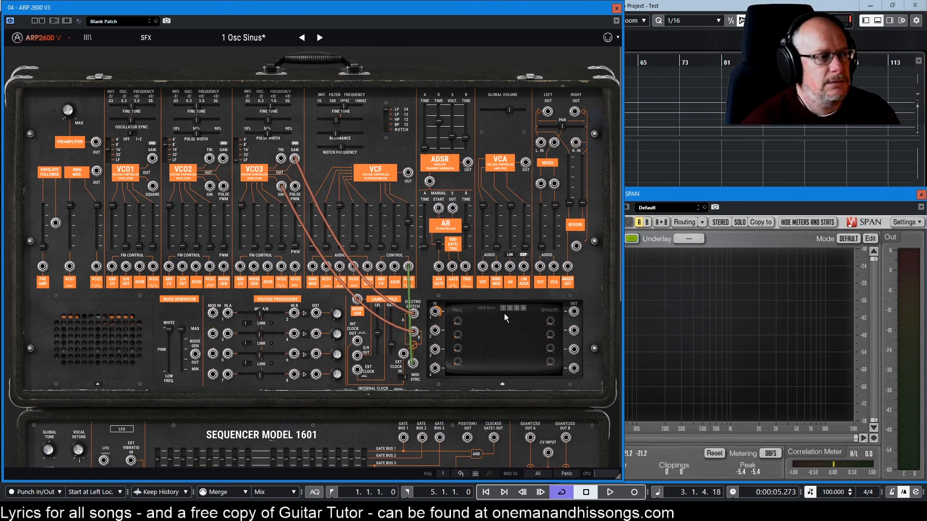
# Raise the VCF's FM3 control amount to 0.40, then readjust it.
pyautogui.moveTo(410, 224)
pyautogui.moveTo(408, 221); pyautogui.dragTo(408, 219)
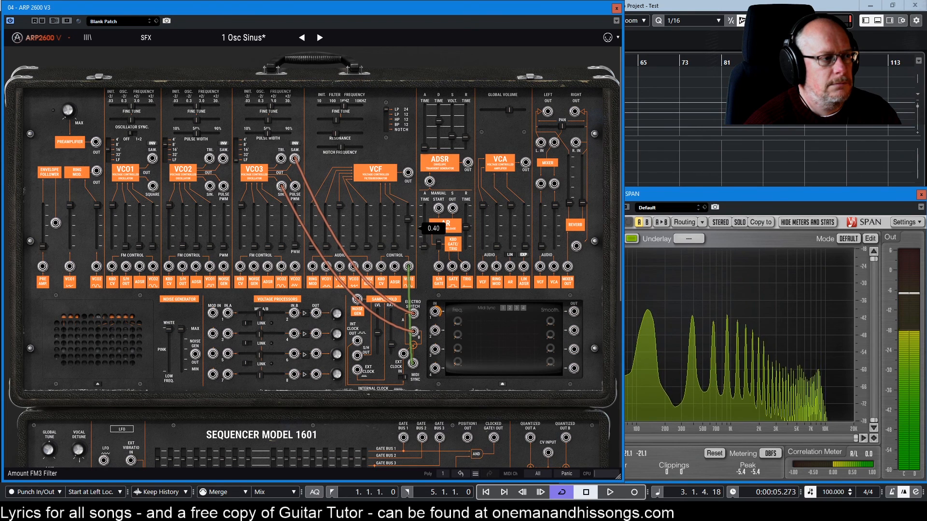
pyautogui.moveTo(408, 220); pyautogui.dragTo(410, 227)
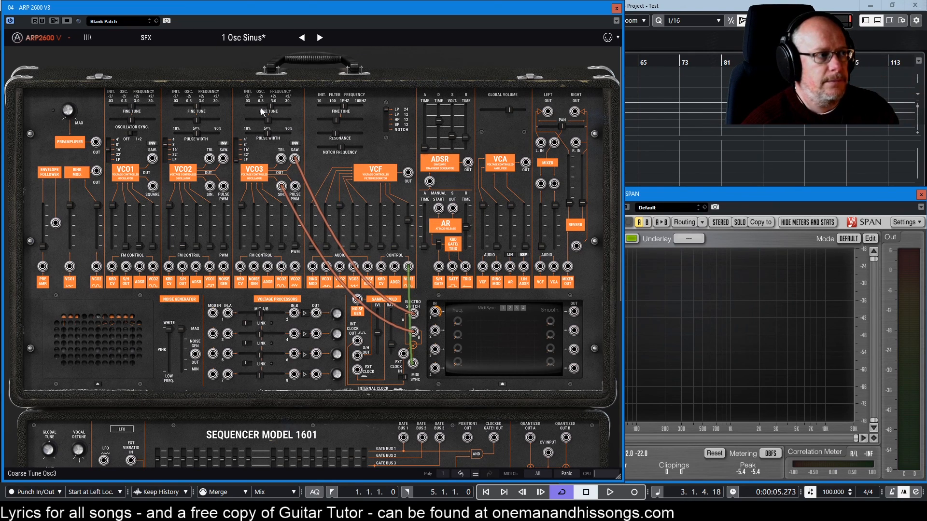
# Vary VCO3's initial frequency through 1.6363, 5.5907, 4.0363 and 8.1907 Hz, finishing at 6.9907 Hz.
pyautogui.moveTo(271, 107)
pyautogui.moveTo(271, 106); pyautogui.dragTo(268, 106)
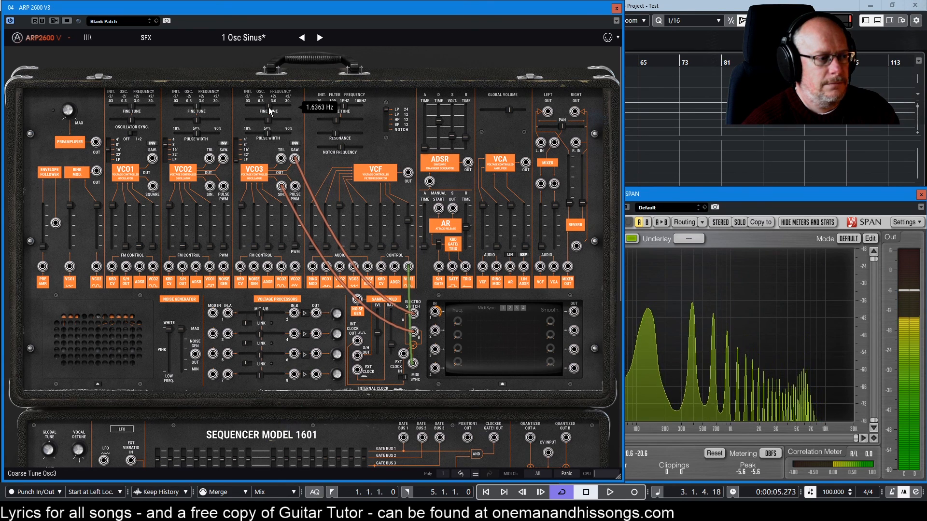
pyautogui.moveTo(271, 111); pyautogui.dragTo(273, 103)
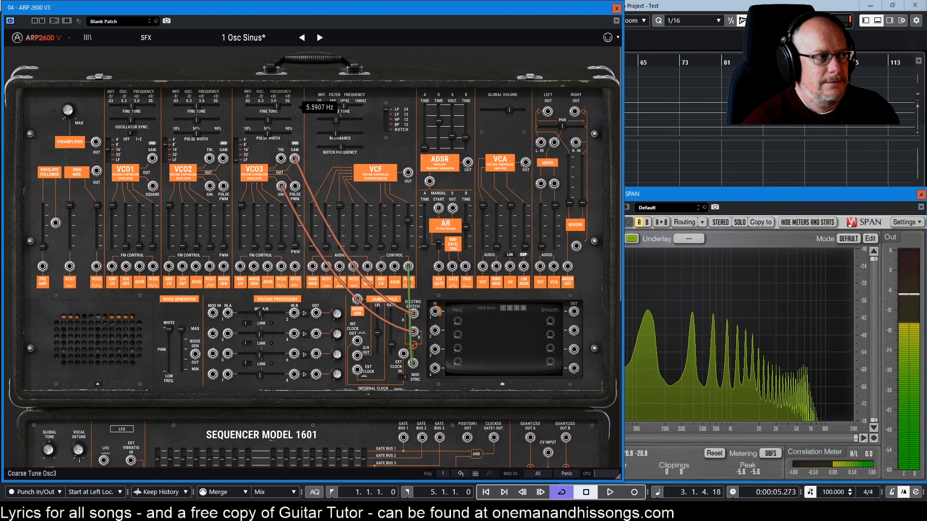
pyautogui.moveTo(275, 105); pyautogui.dragTo(277, 109)
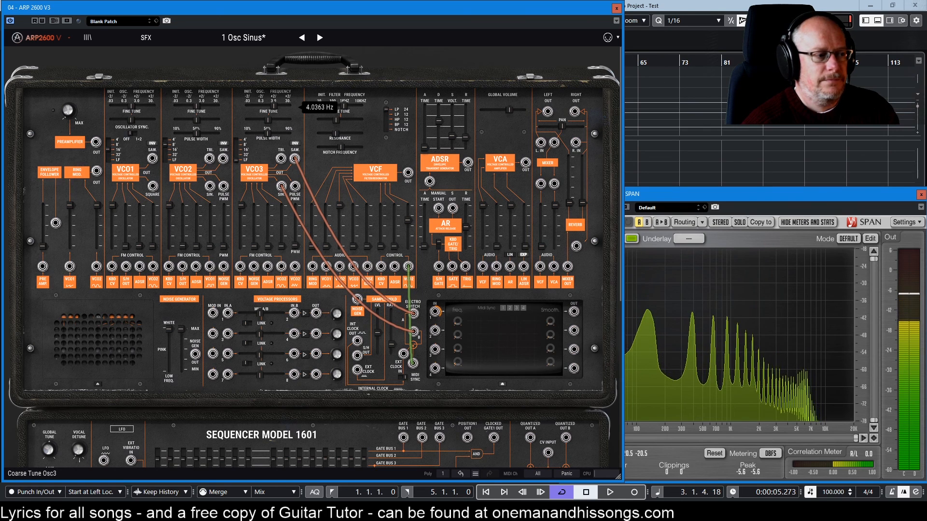
pyautogui.moveTo(277, 106); pyautogui.dragTo(279, 107)
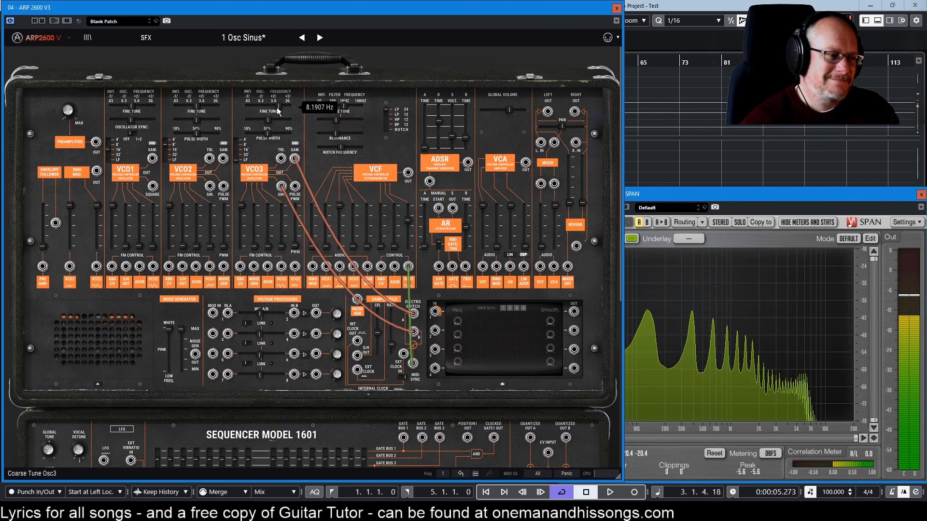
pyautogui.moveTo(311, 218)
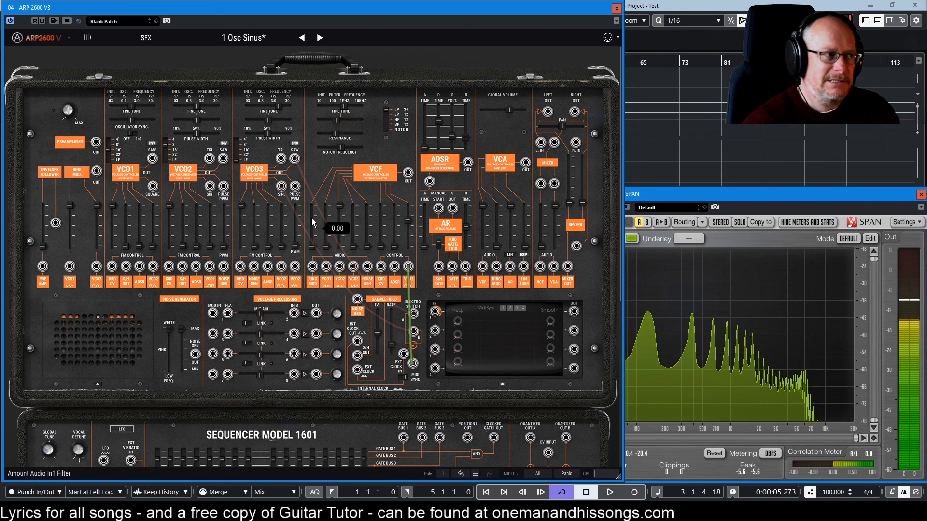
pyautogui.moveTo(278, 107)
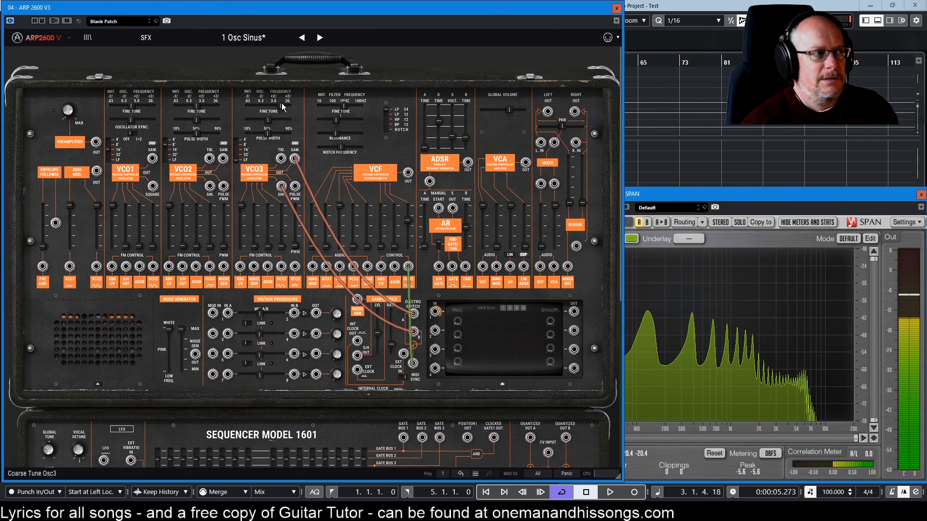
pyautogui.moveTo(281, 106); pyautogui.dragTo(279, 106)
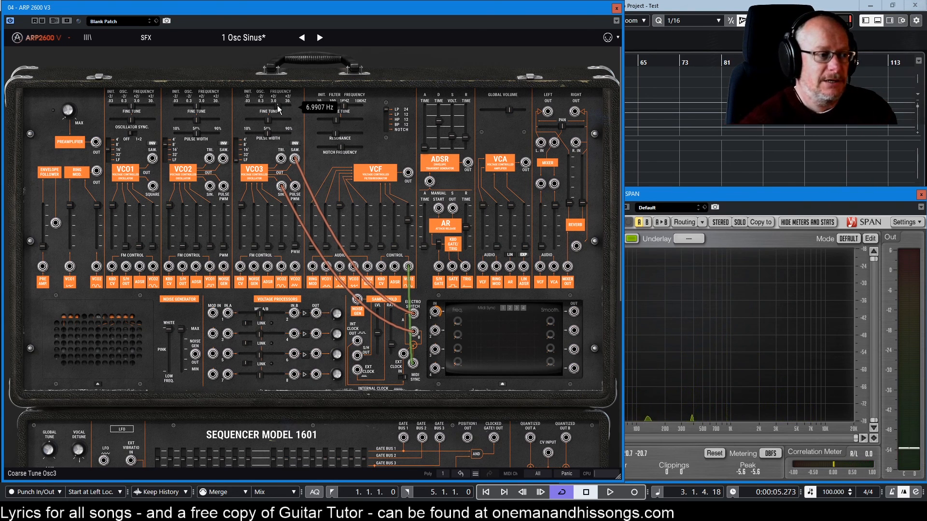
# Raise the Sample & Hold rate to 2.24 Hz and increase VCO3's initial frequency.
pyautogui.moveTo(389, 344)
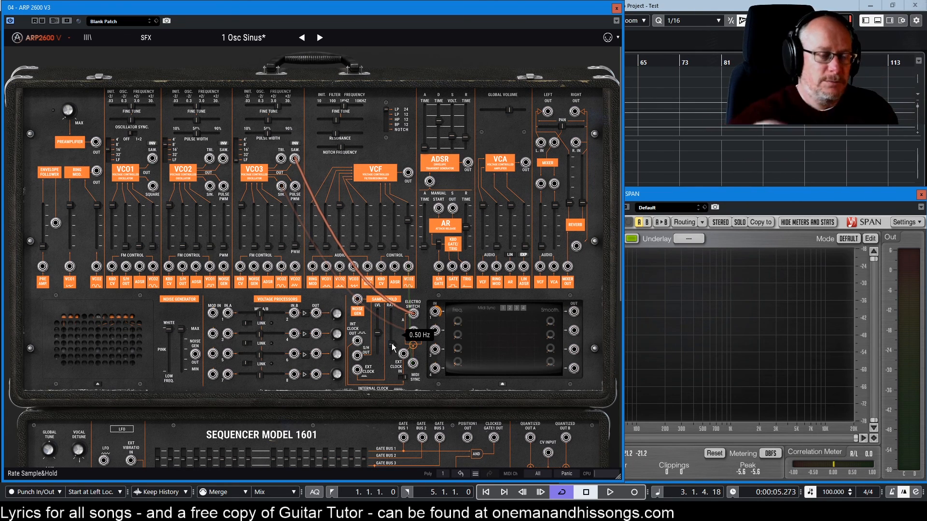
pyautogui.moveTo(392, 343); pyautogui.dragTo(392, 337)
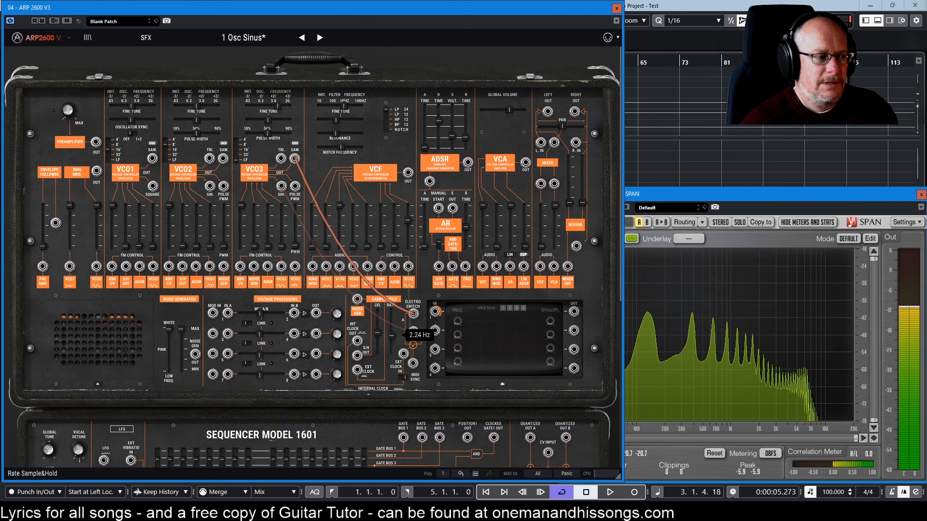
pyautogui.moveTo(277, 106); pyautogui.dragTo(282, 106)
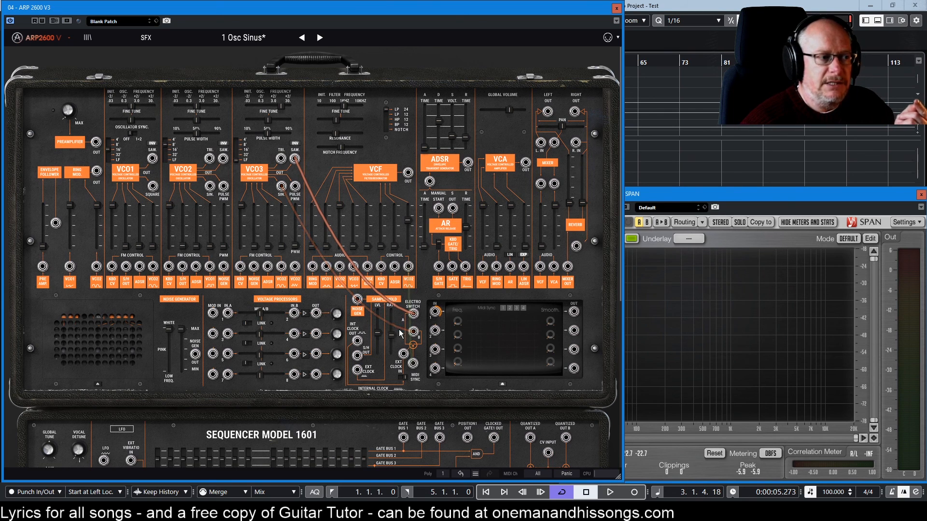
# Patch the LFO section's third lower-row output into the EXT CLOCK IN jack beside the Electro Switch.
pyautogui.scroll(-3, 438, 309)
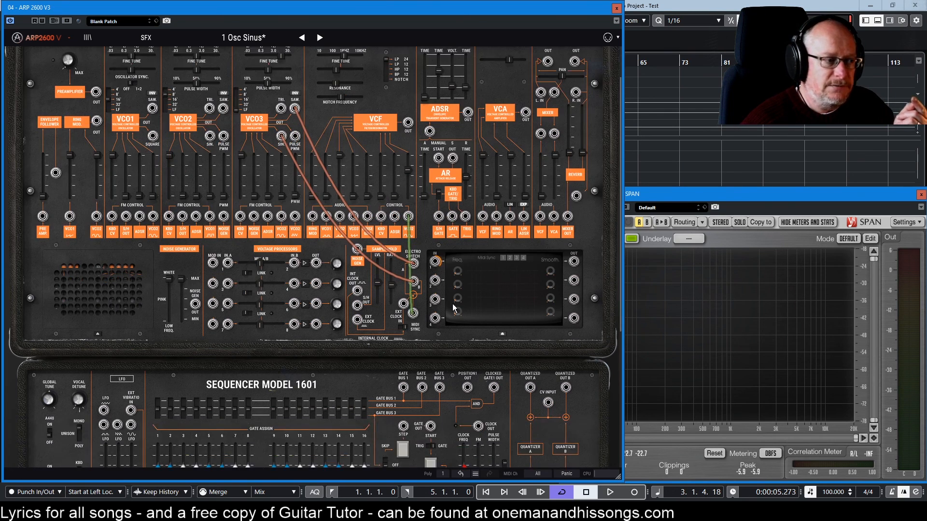
pyautogui.moveTo(131, 399); pyautogui.dragTo(404, 280)
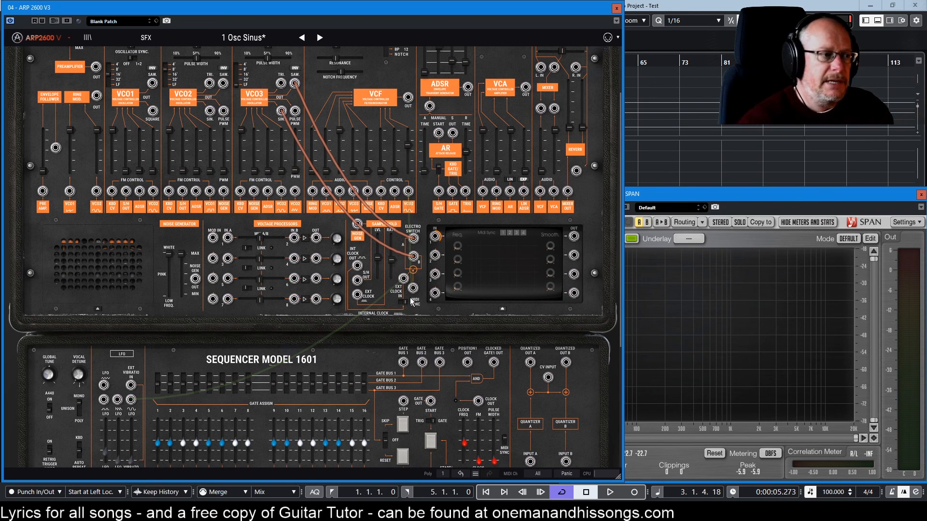
# Adjust the LFO speed that drives the Electro Switch's external clock.
pyautogui.scroll(-1, 138, 408)
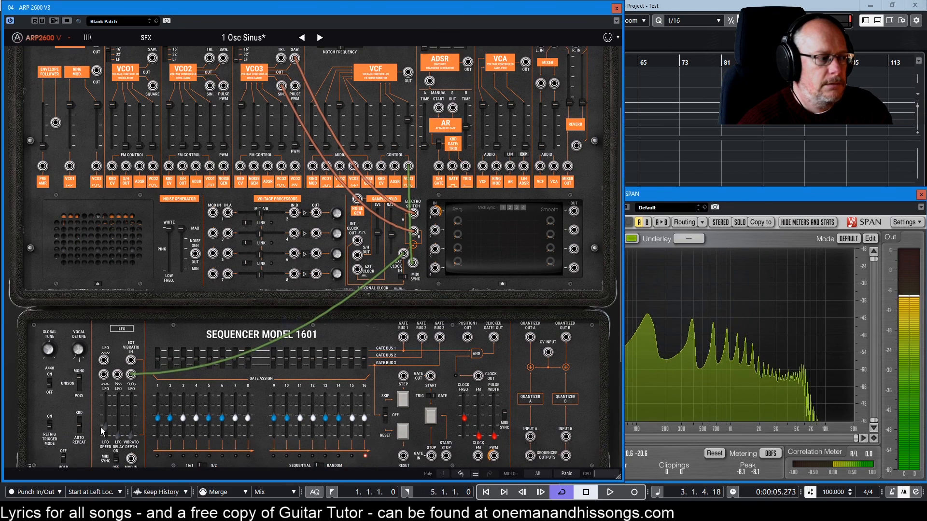
pyautogui.moveTo(105, 427)
pyautogui.mouseDown()
pyautogui.moveTo(105, 409)
pyautogui.moveTo(104, 426)
pyautogui.mouseUp()
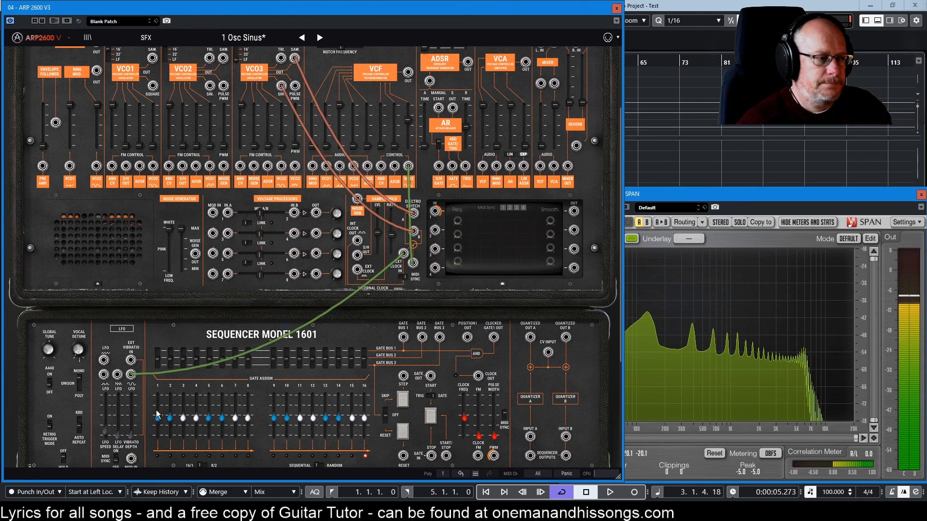
# Unpatch the Electro Switch completely, removing its cable to the VCF, its external clock cable and both cables from VCO3.
pyautogui.scroll(3, 145, 416)
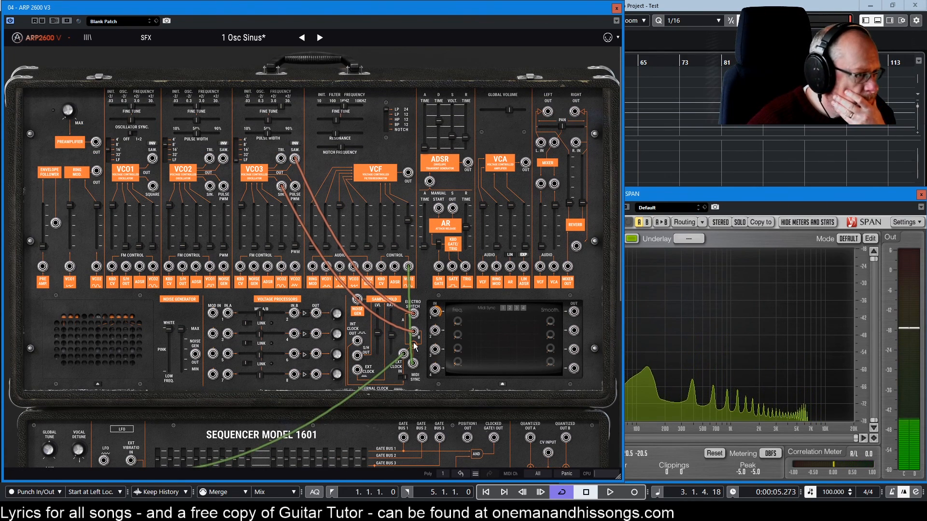
pyautogui.doubleClick(413, 363)
pyautogui.doubleClick(403, 354)
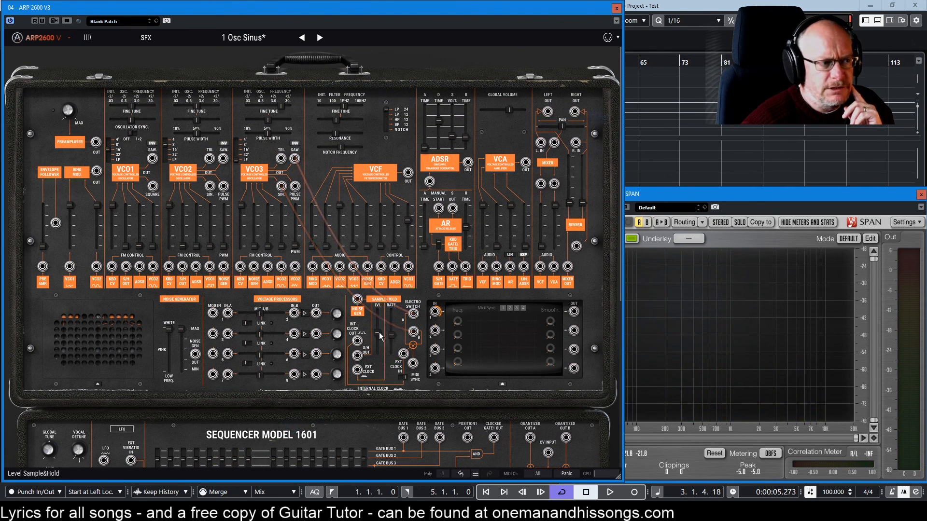
pyautogui.moveTo(379, 333)
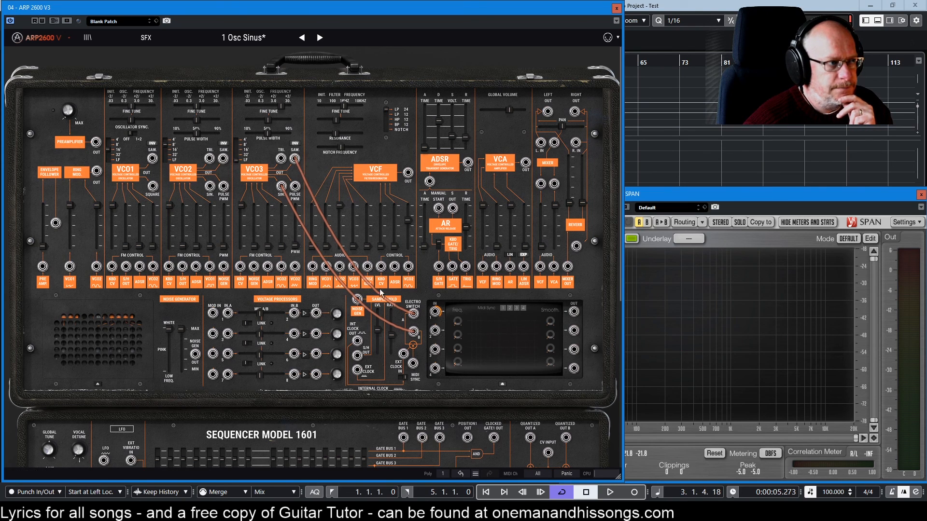
pyautogui.moveTo(414, 332); pyautogui.dragTo(337, 389)
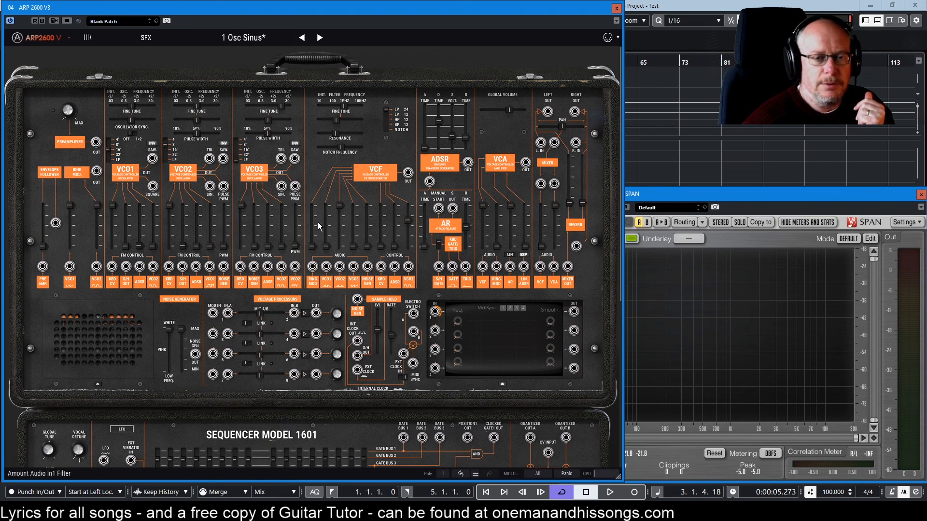
pyautogui.moveTo(315, 139)
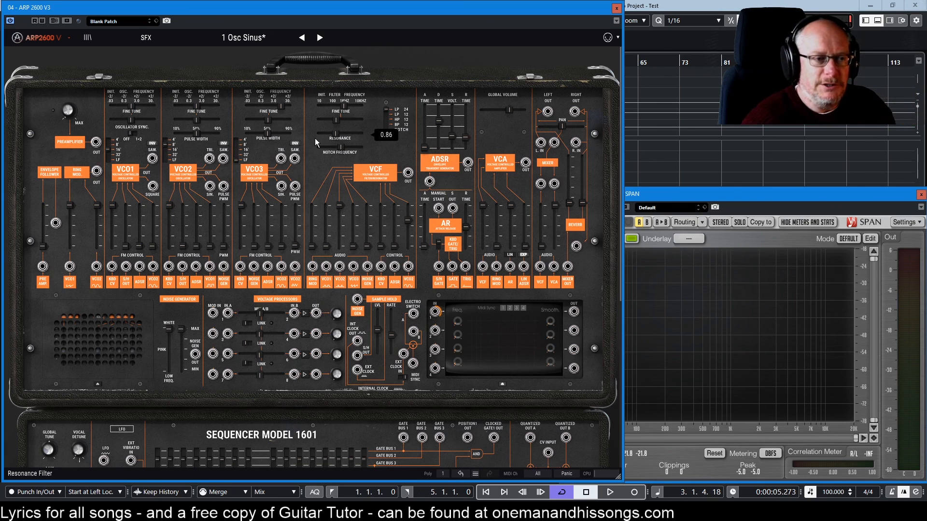